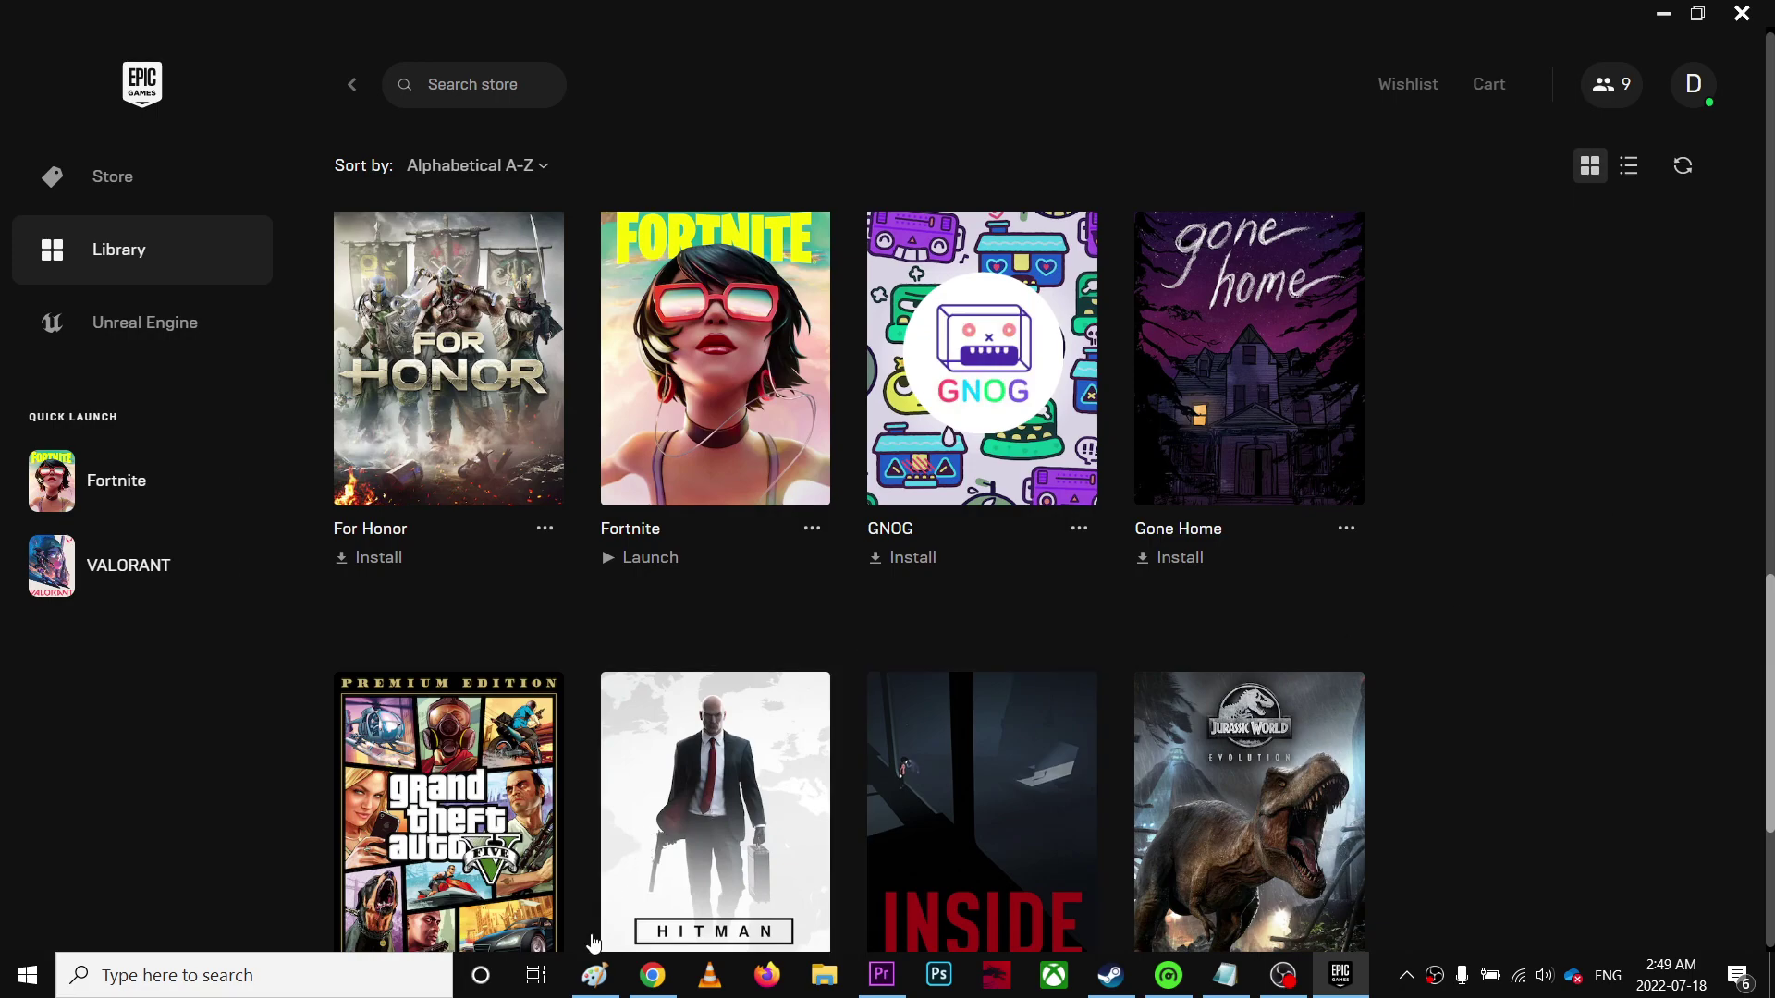
# Check the Bad Image error screenshot, then enable Minimal safe boot in msconfig's Boot tab.
pyautogui.click(593, 985)
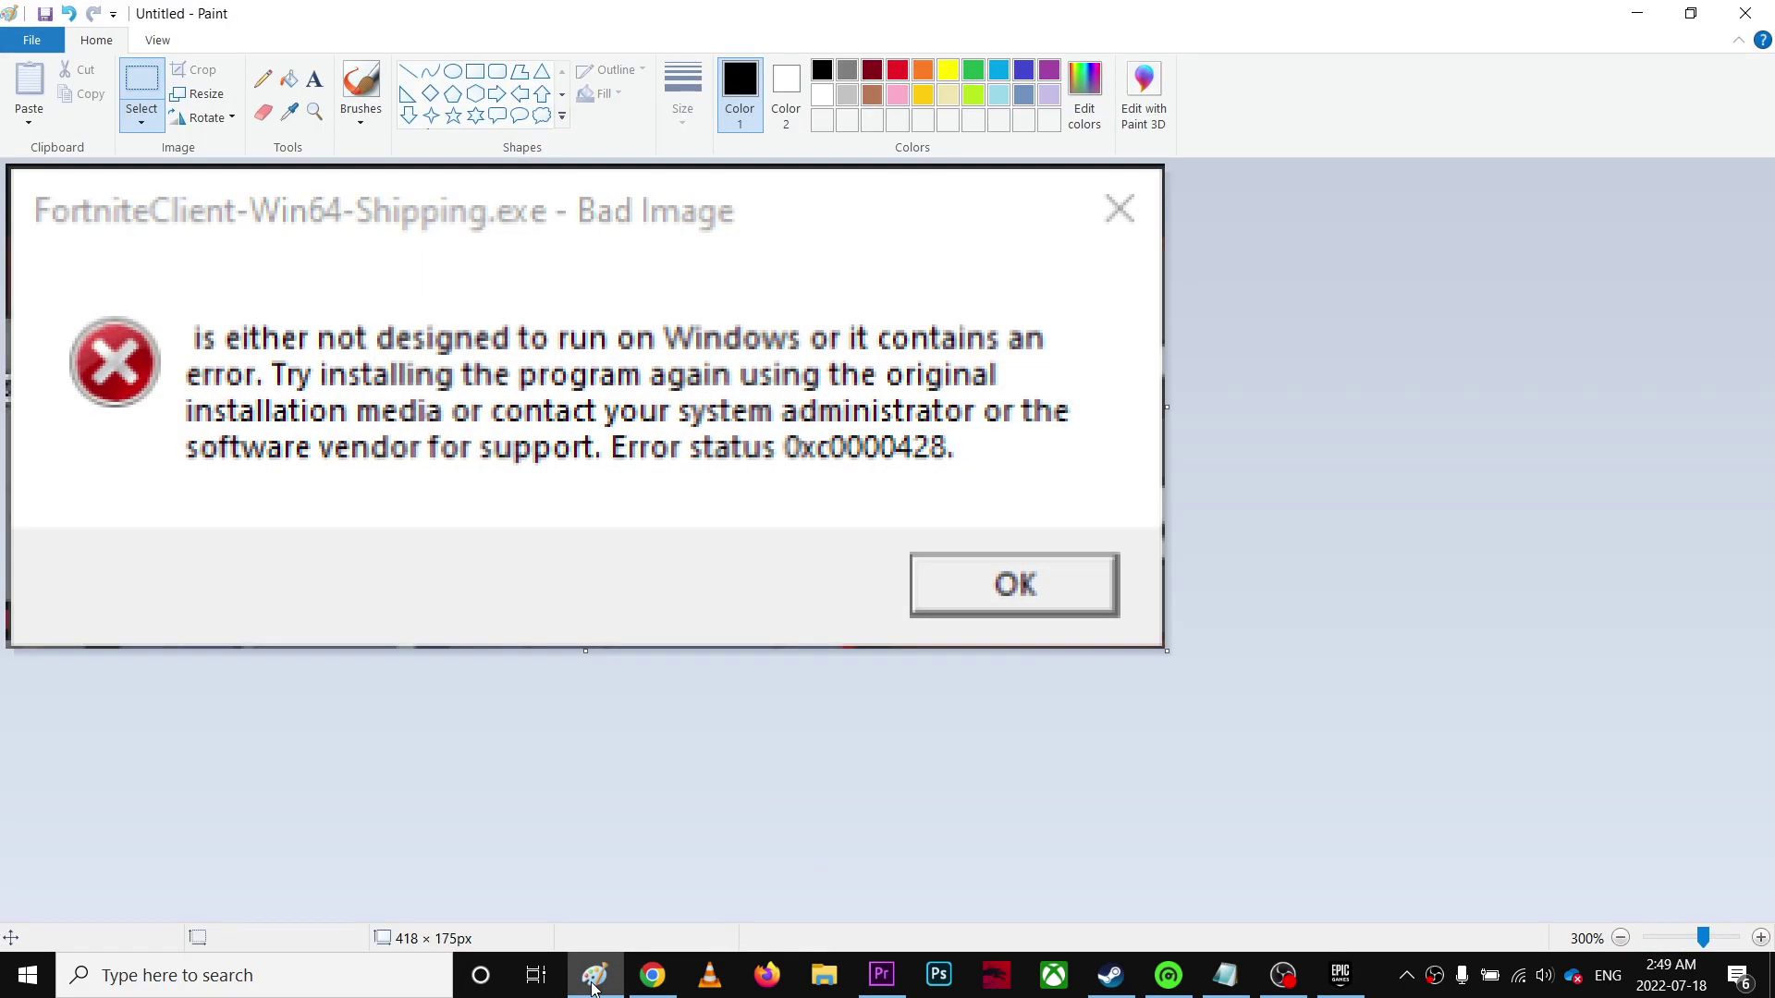
pyautogui.click(1648, 10)
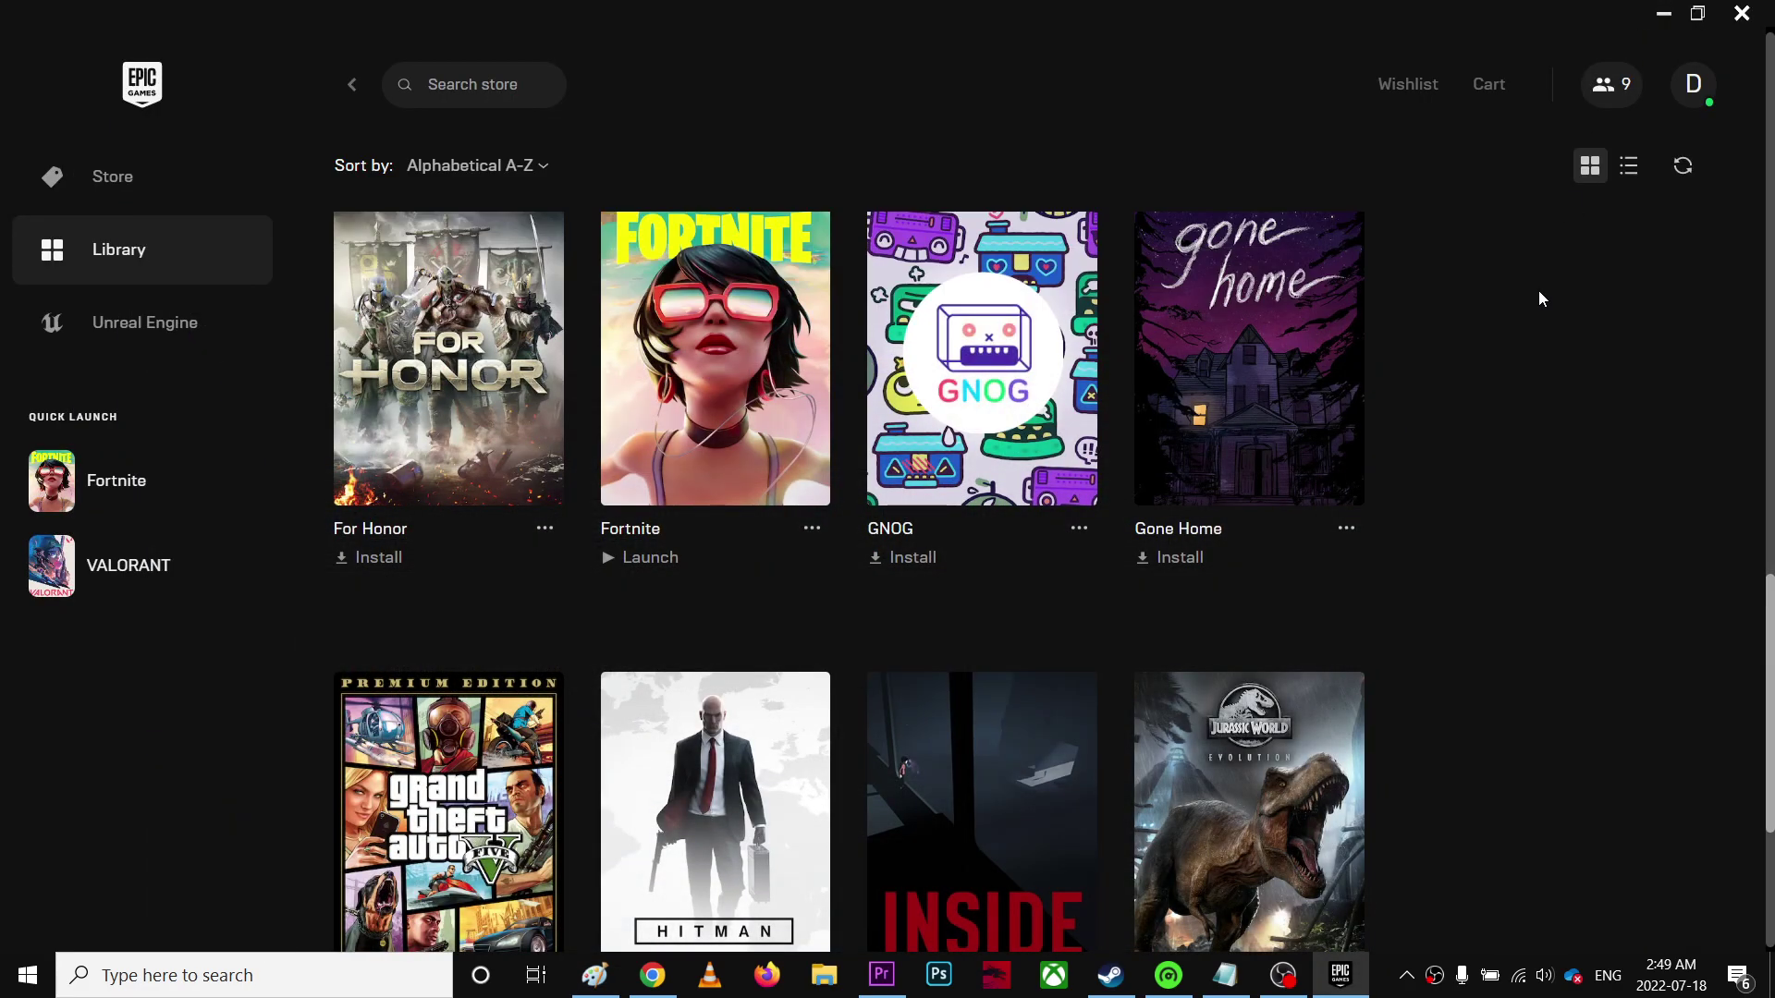
pyautogui.press('super+r')
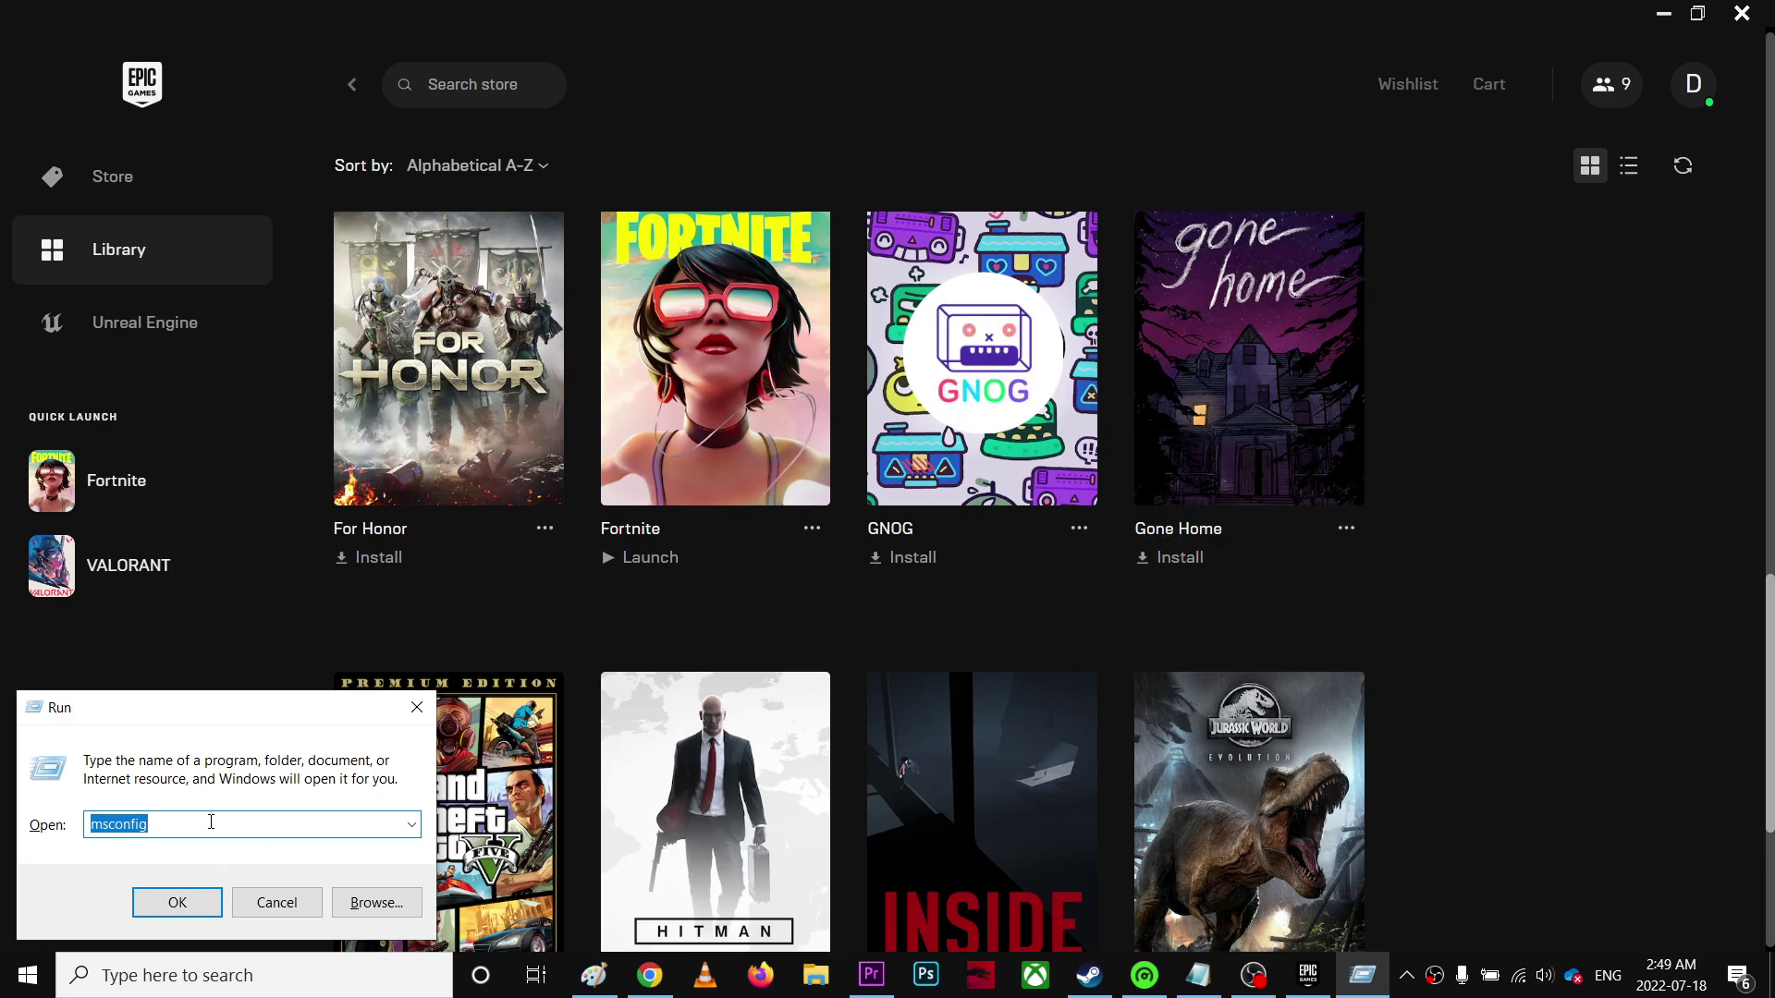
pyautogui.click(211, 823)
pyautogui.click(179, 902)
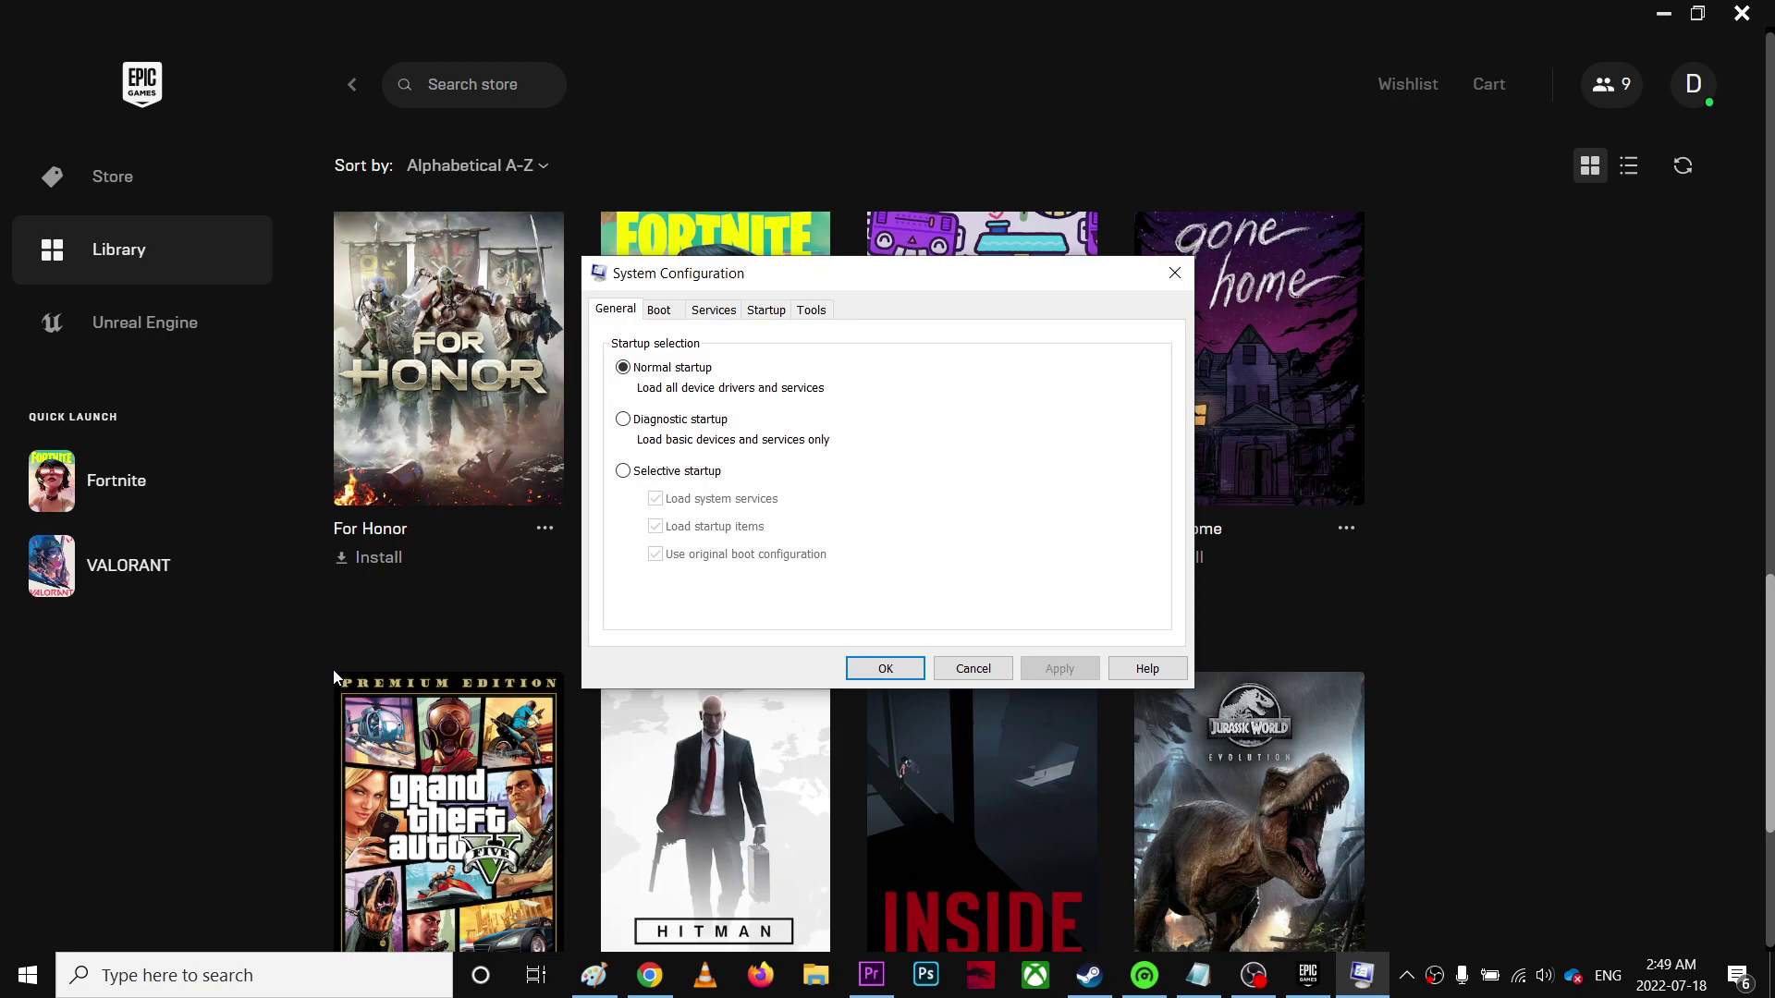
pyautogui.click(672, 317)
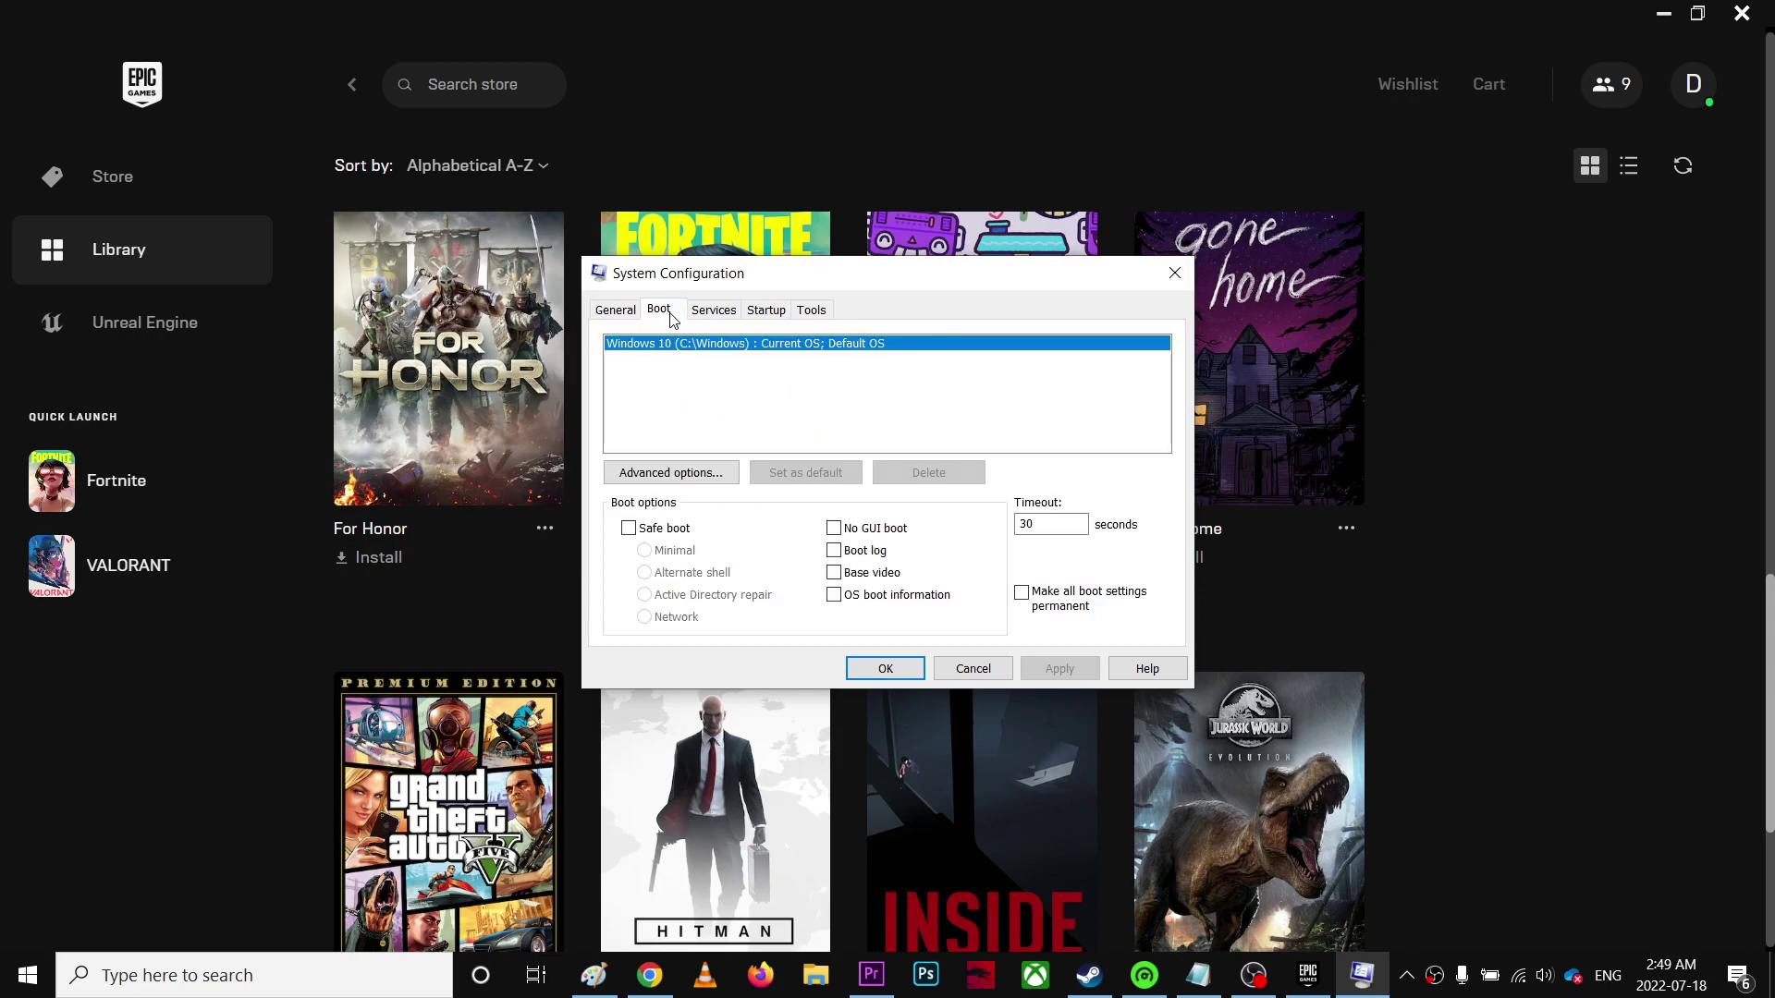
pyautogui.click(629, 528)
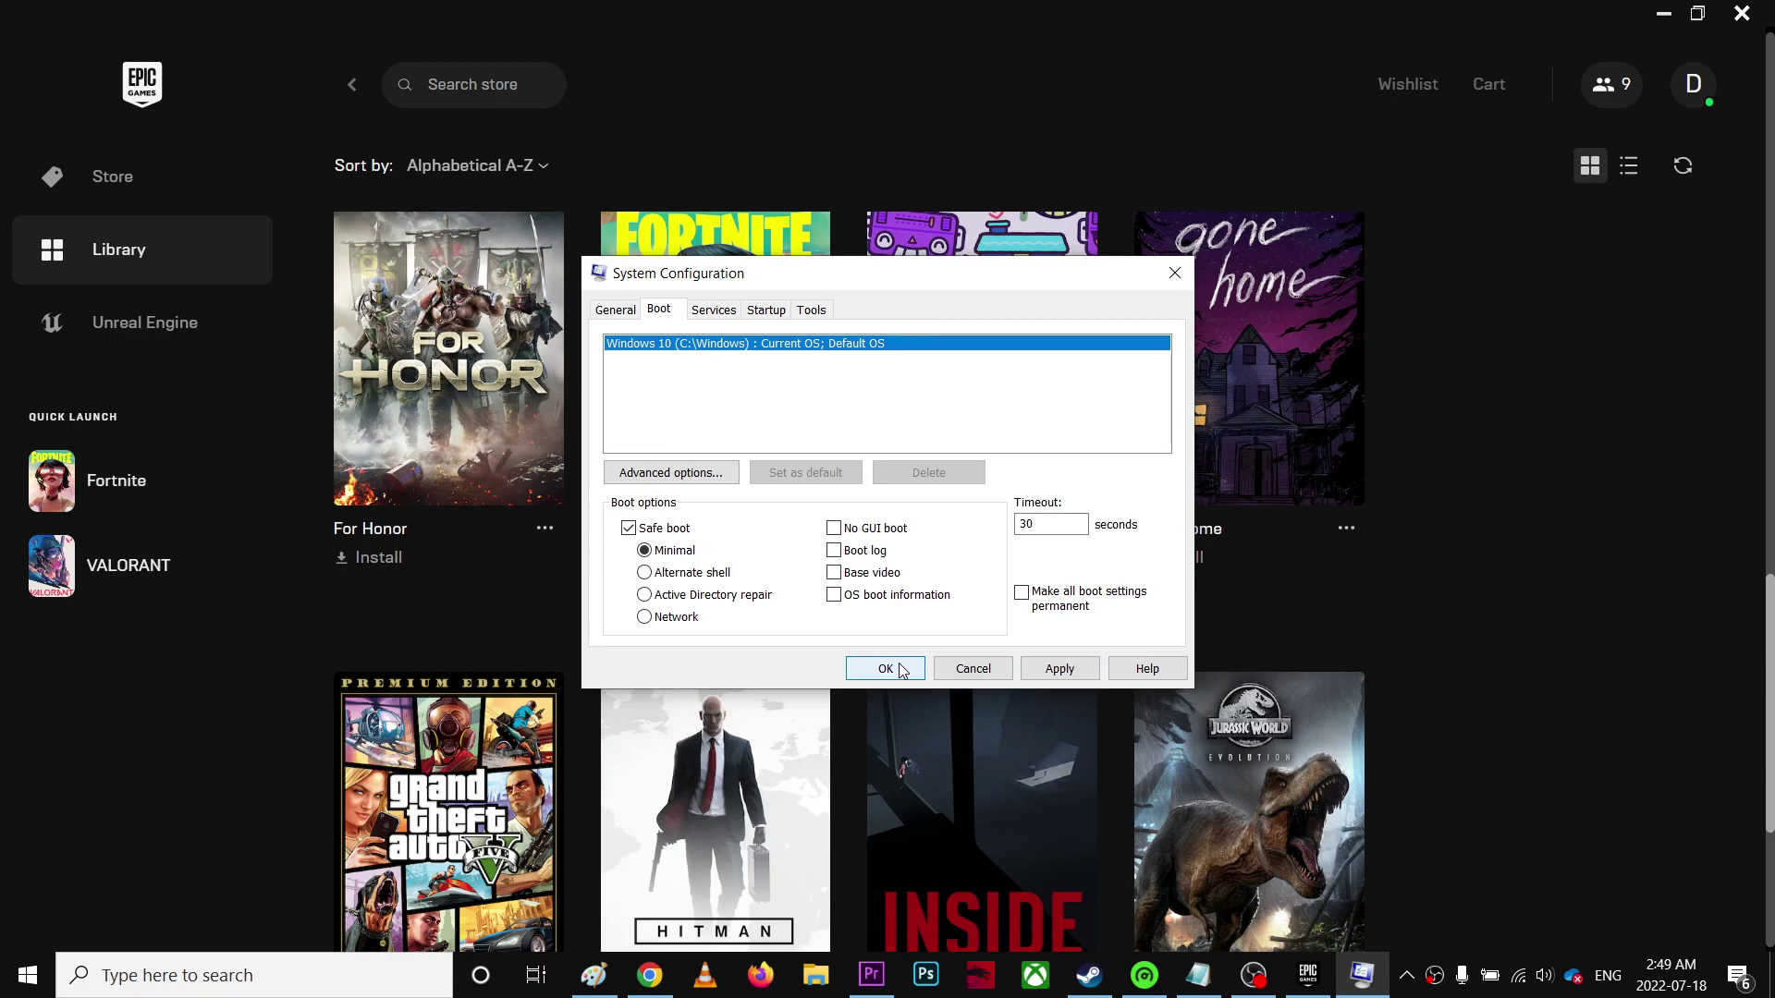
pyautogui.click(1175, 274)
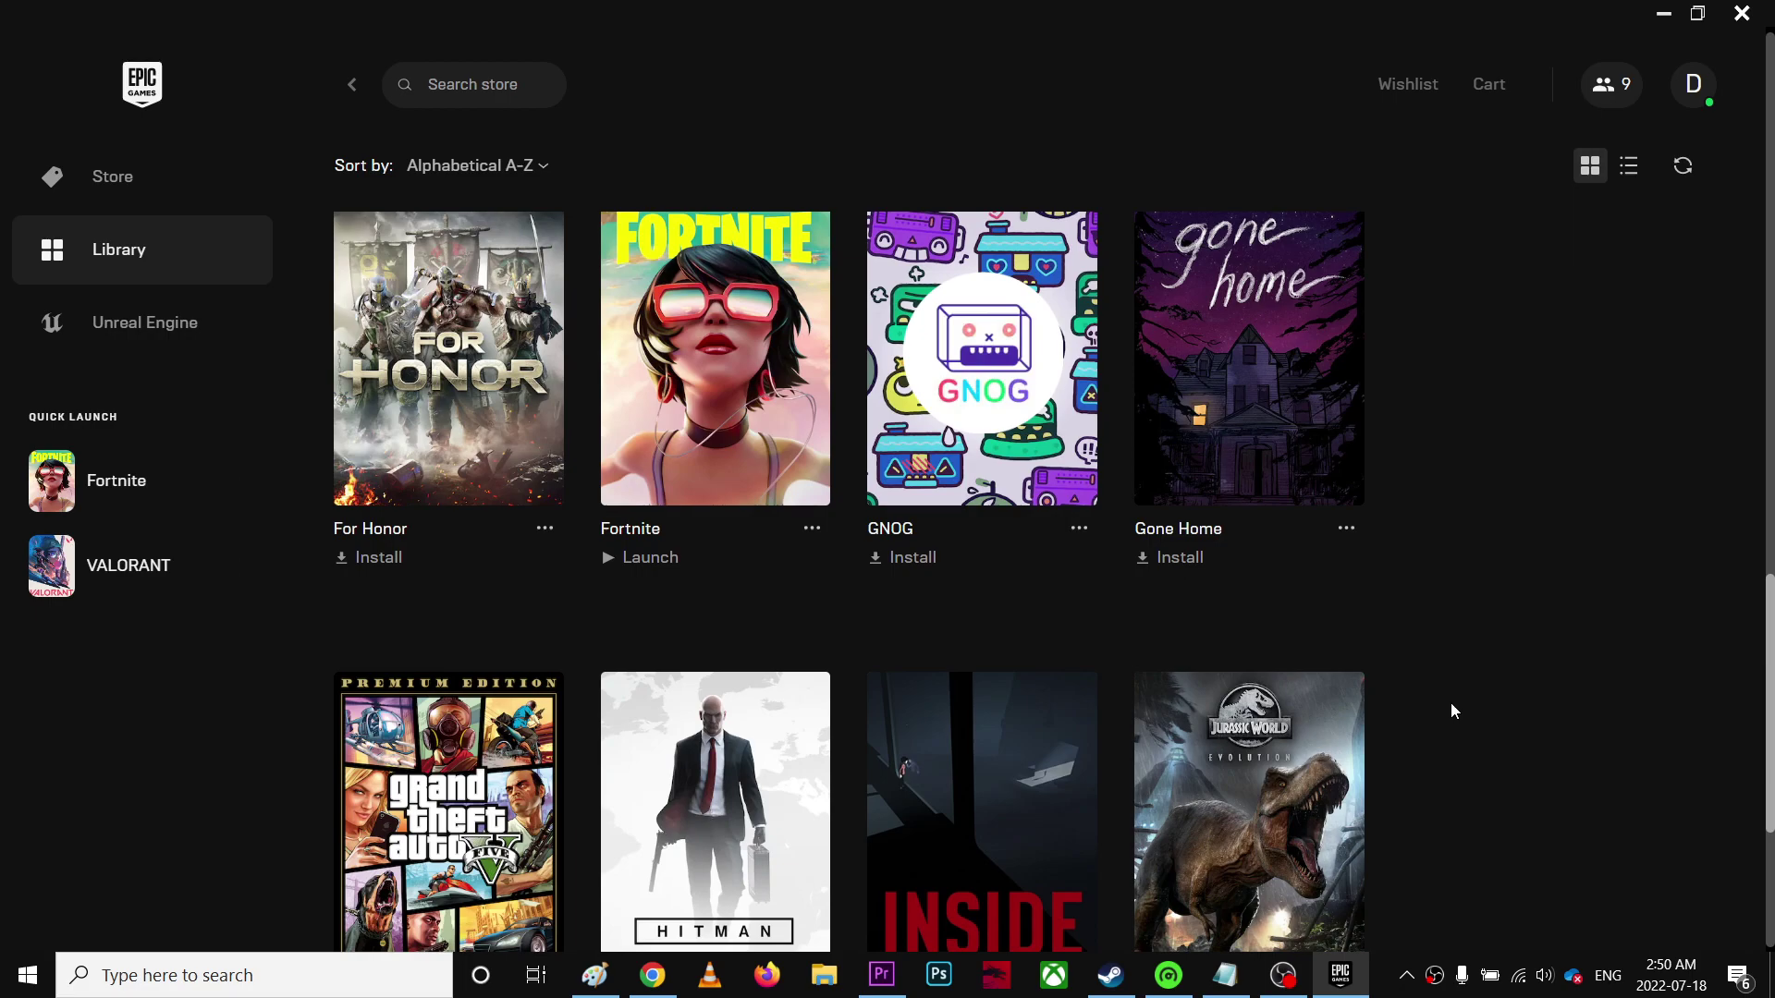
pyautogui.click(1225, 976)
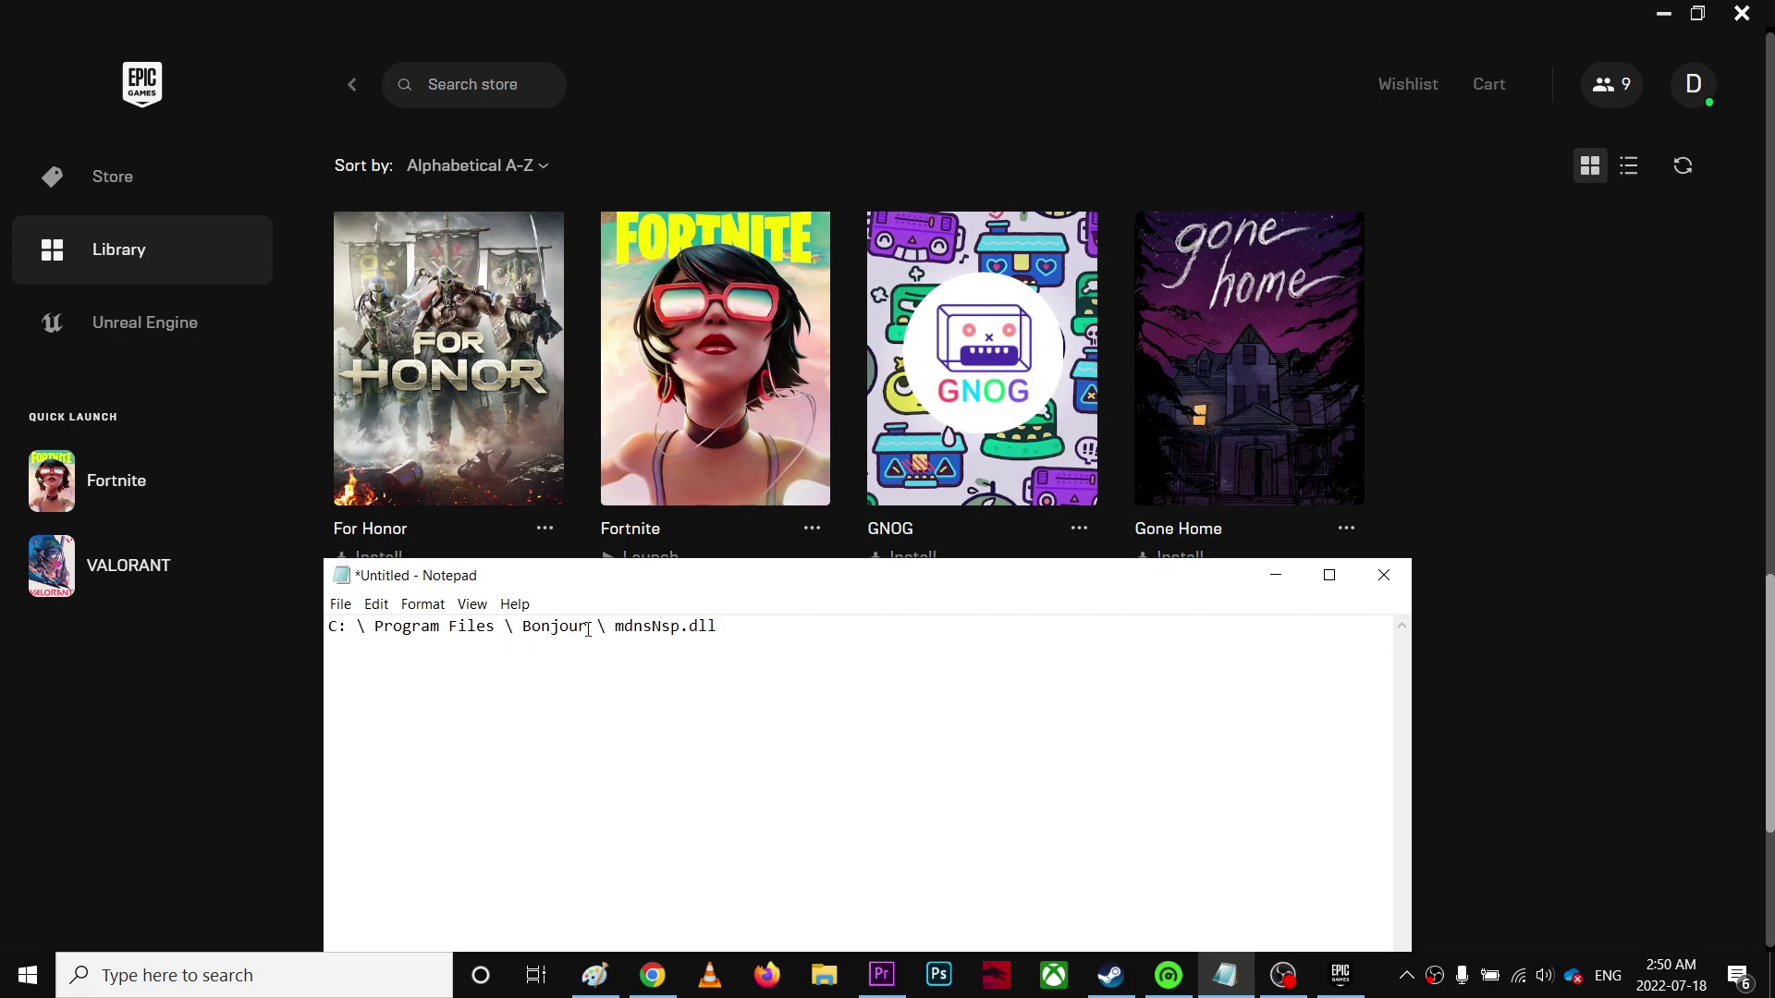
pyautogui.moveTo(588, 629); pyautogui.dragTo(523, 632)
pyautogui.click(589, 625)
pyautogui.doubleClick(523, 626)
pyautogui.moveTo(761, 625); pyautogui.dragTo(618, 624)
pyautogui.click(783, 635)
pyautogui.moveTo(783, 635); pyautogui.dragTo(613, 628)
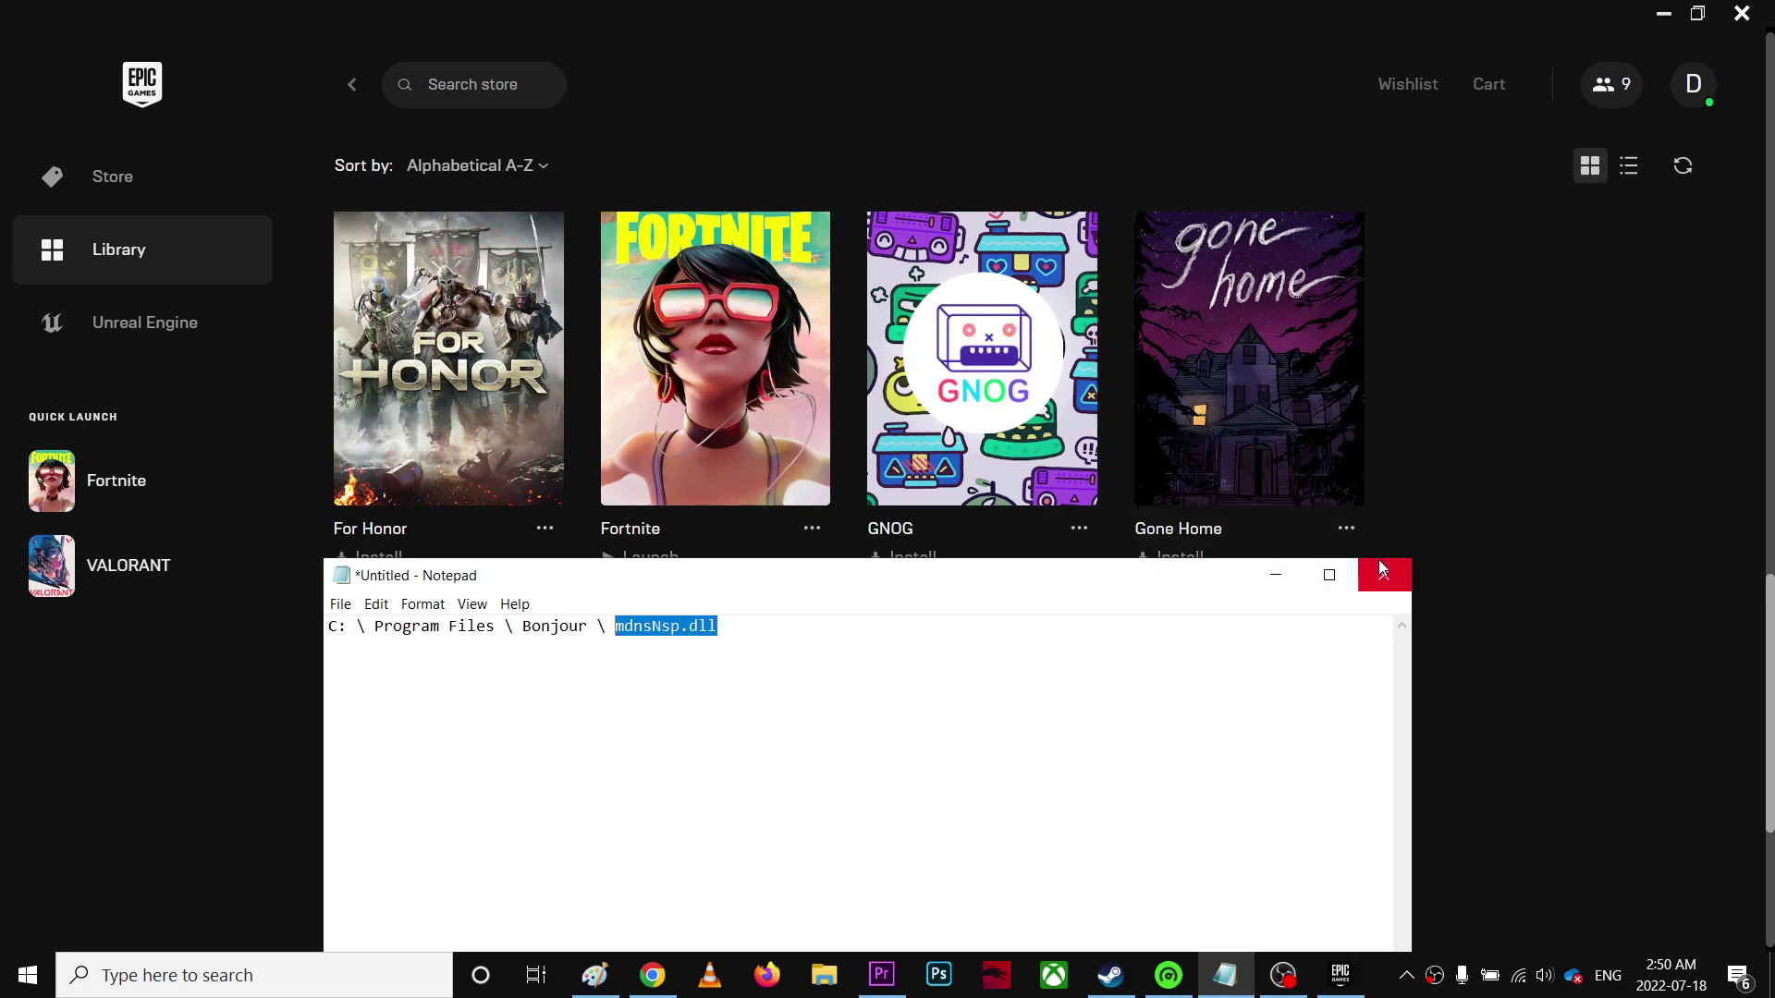
pyautogui.click(1277, 575)
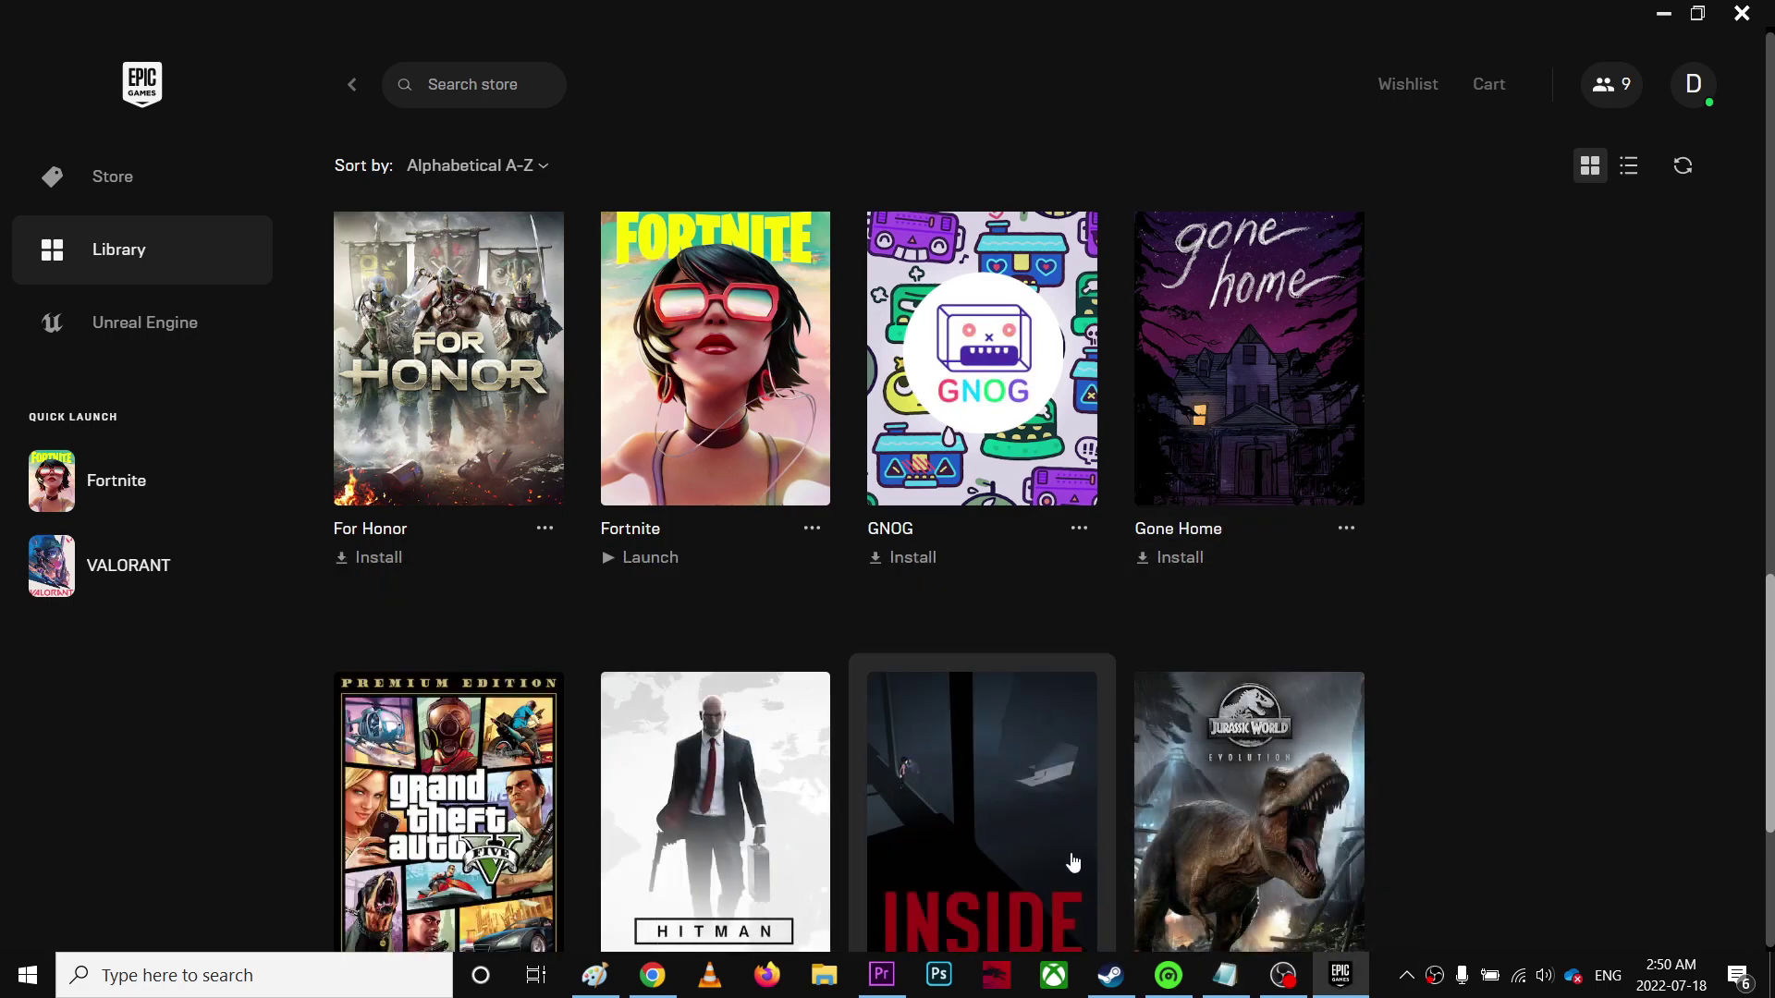
# In File Explorer, browse to Games Only (E:) > Program Files (x86) > Steam > Epic > Fortnite.
pyautogui.click(822, 982)
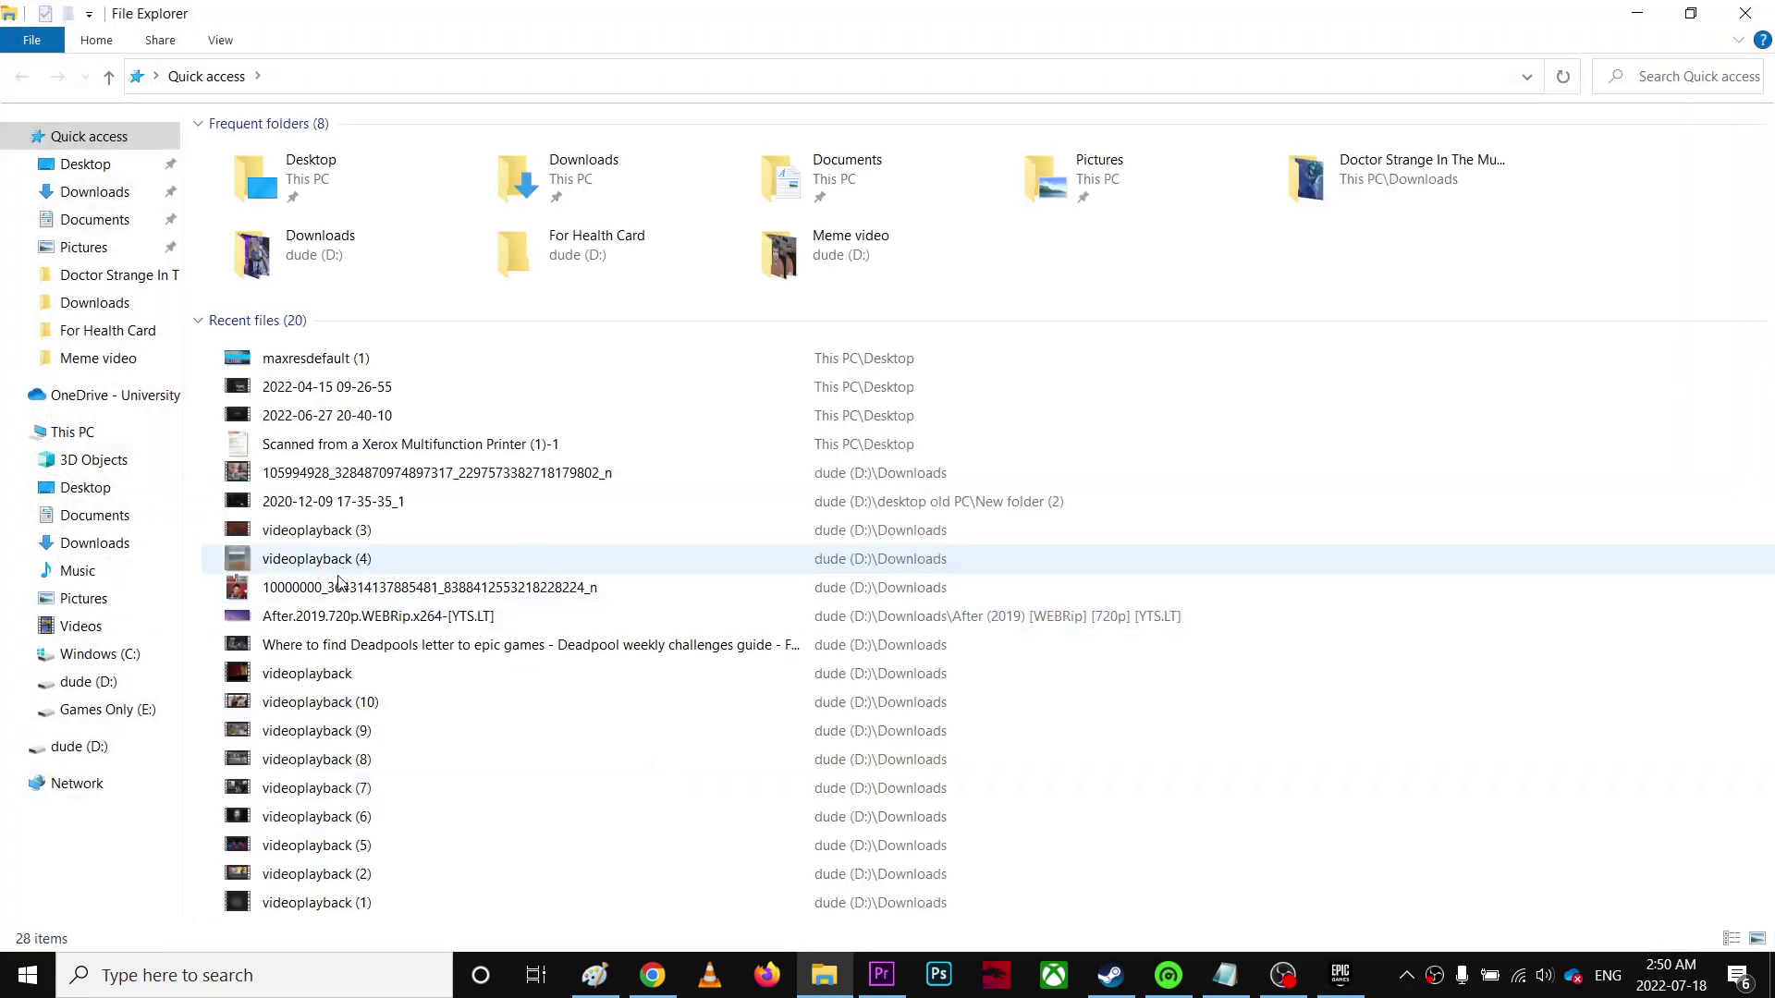
pyautogui.click(116, 681)
pyautogui.click(101, 709)
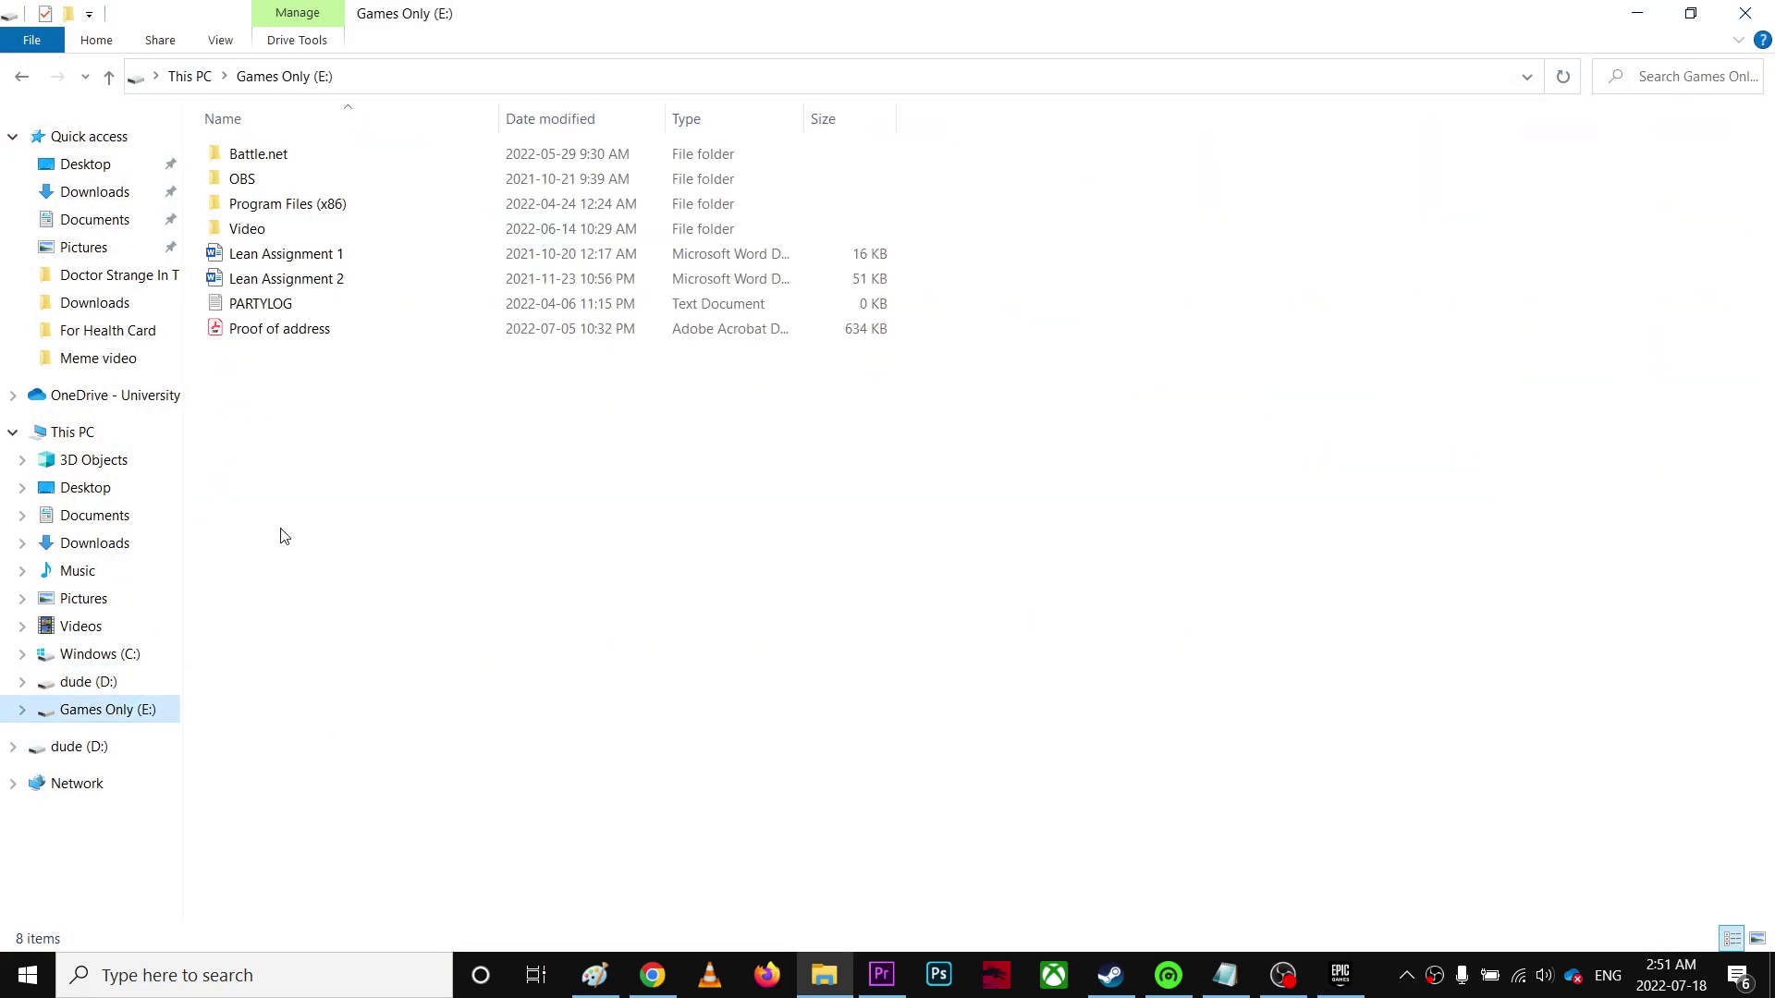
pyautogui.doubleClick(314, 206)
pyautogui.doubleClick(277, 230)
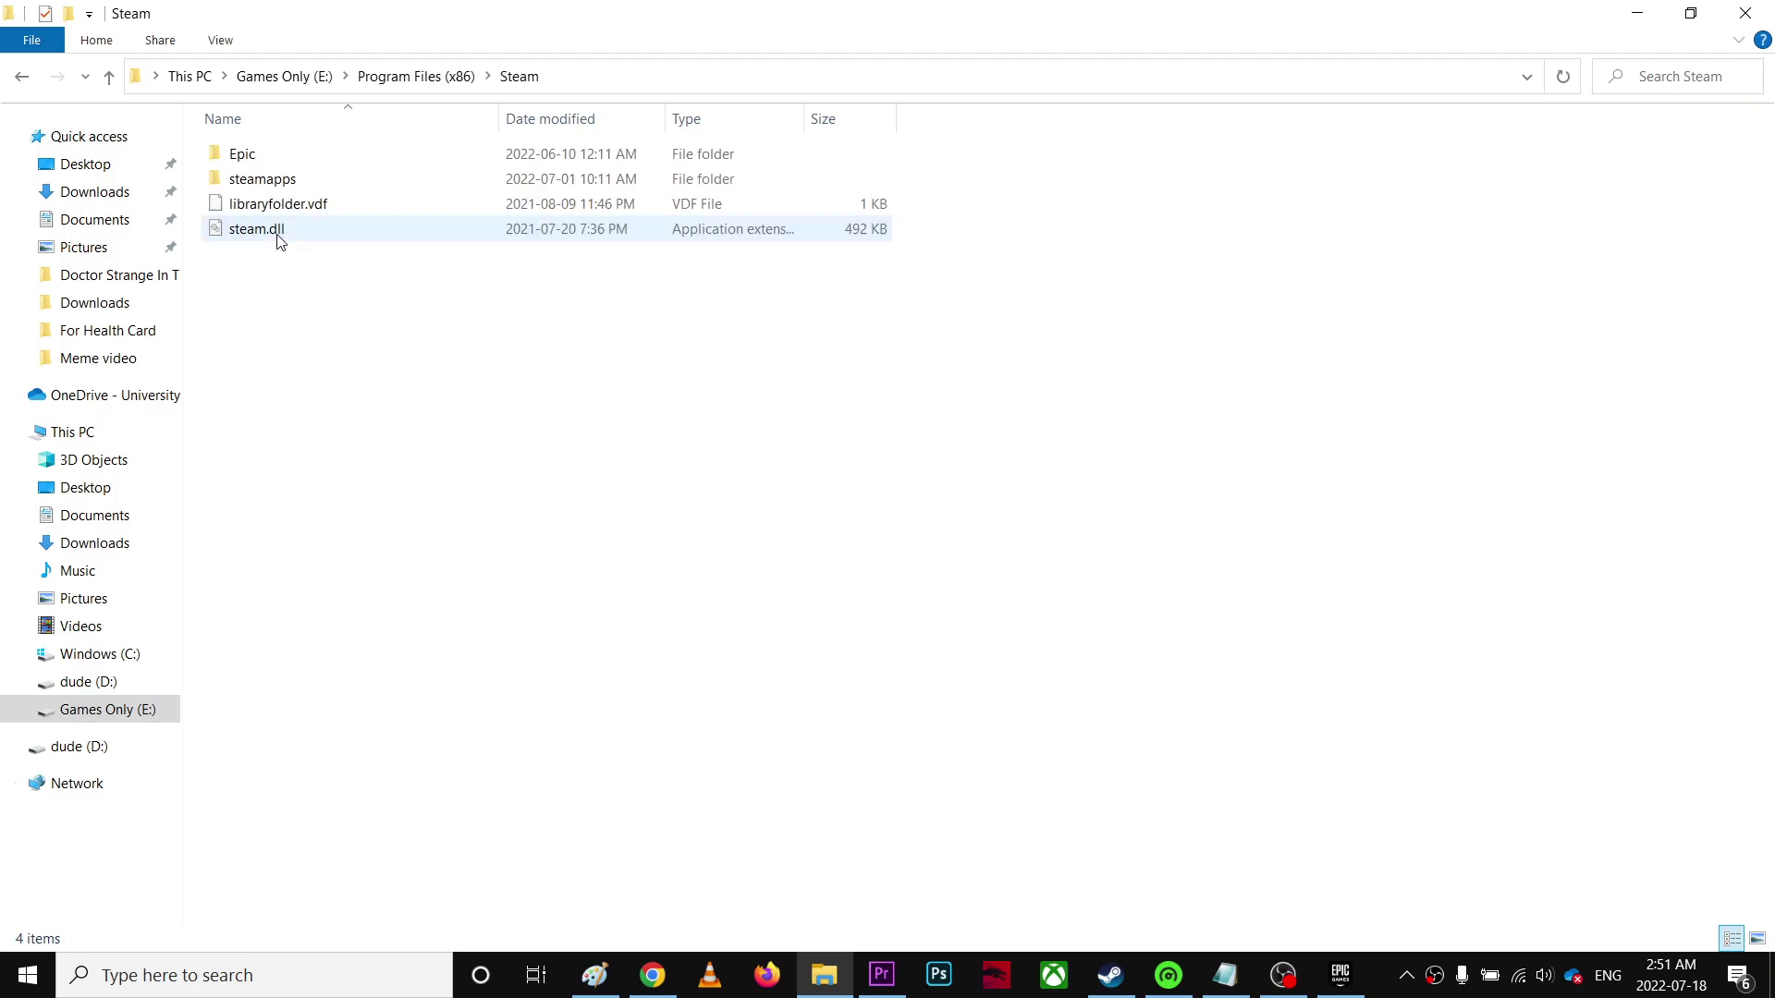
pyautogui.doubleClick(277, 155)
pyautogui.doubleClick(280, 165)
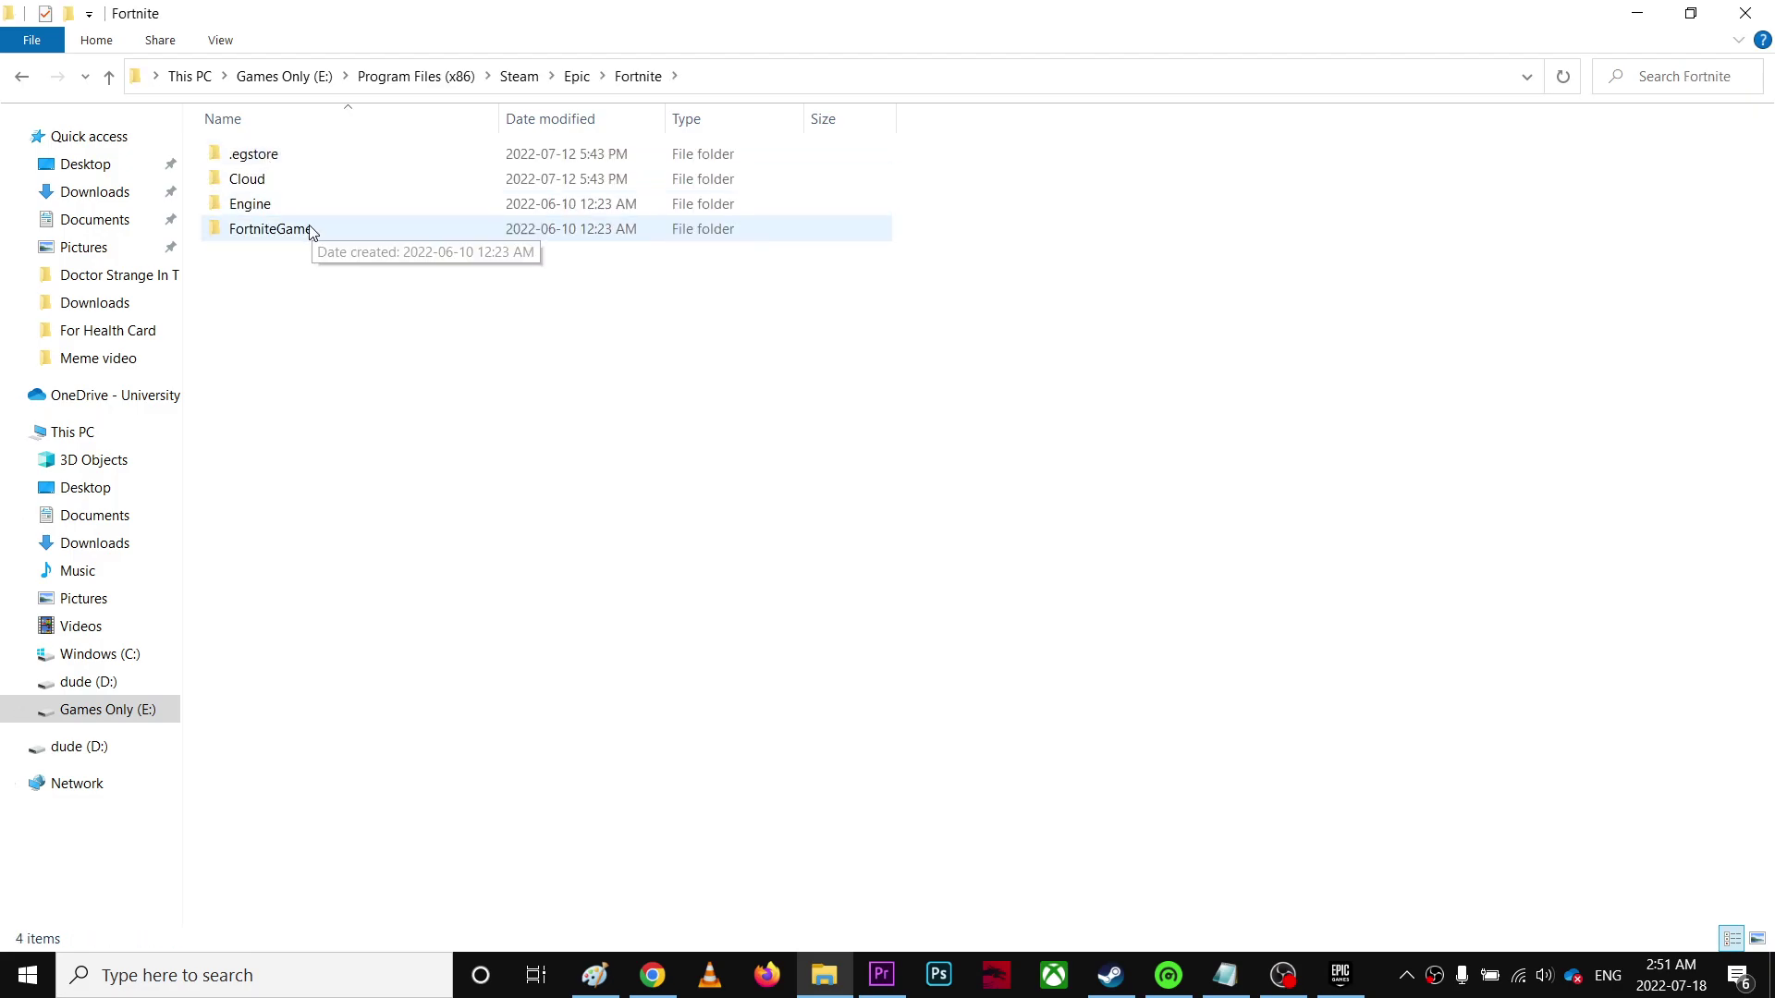
# Go into FortniteGame > Binaries > Win64 > EasyAntiCheat and launch EasyAntiCheat_Setup.
pyautogui.doubleClick(308, 229)
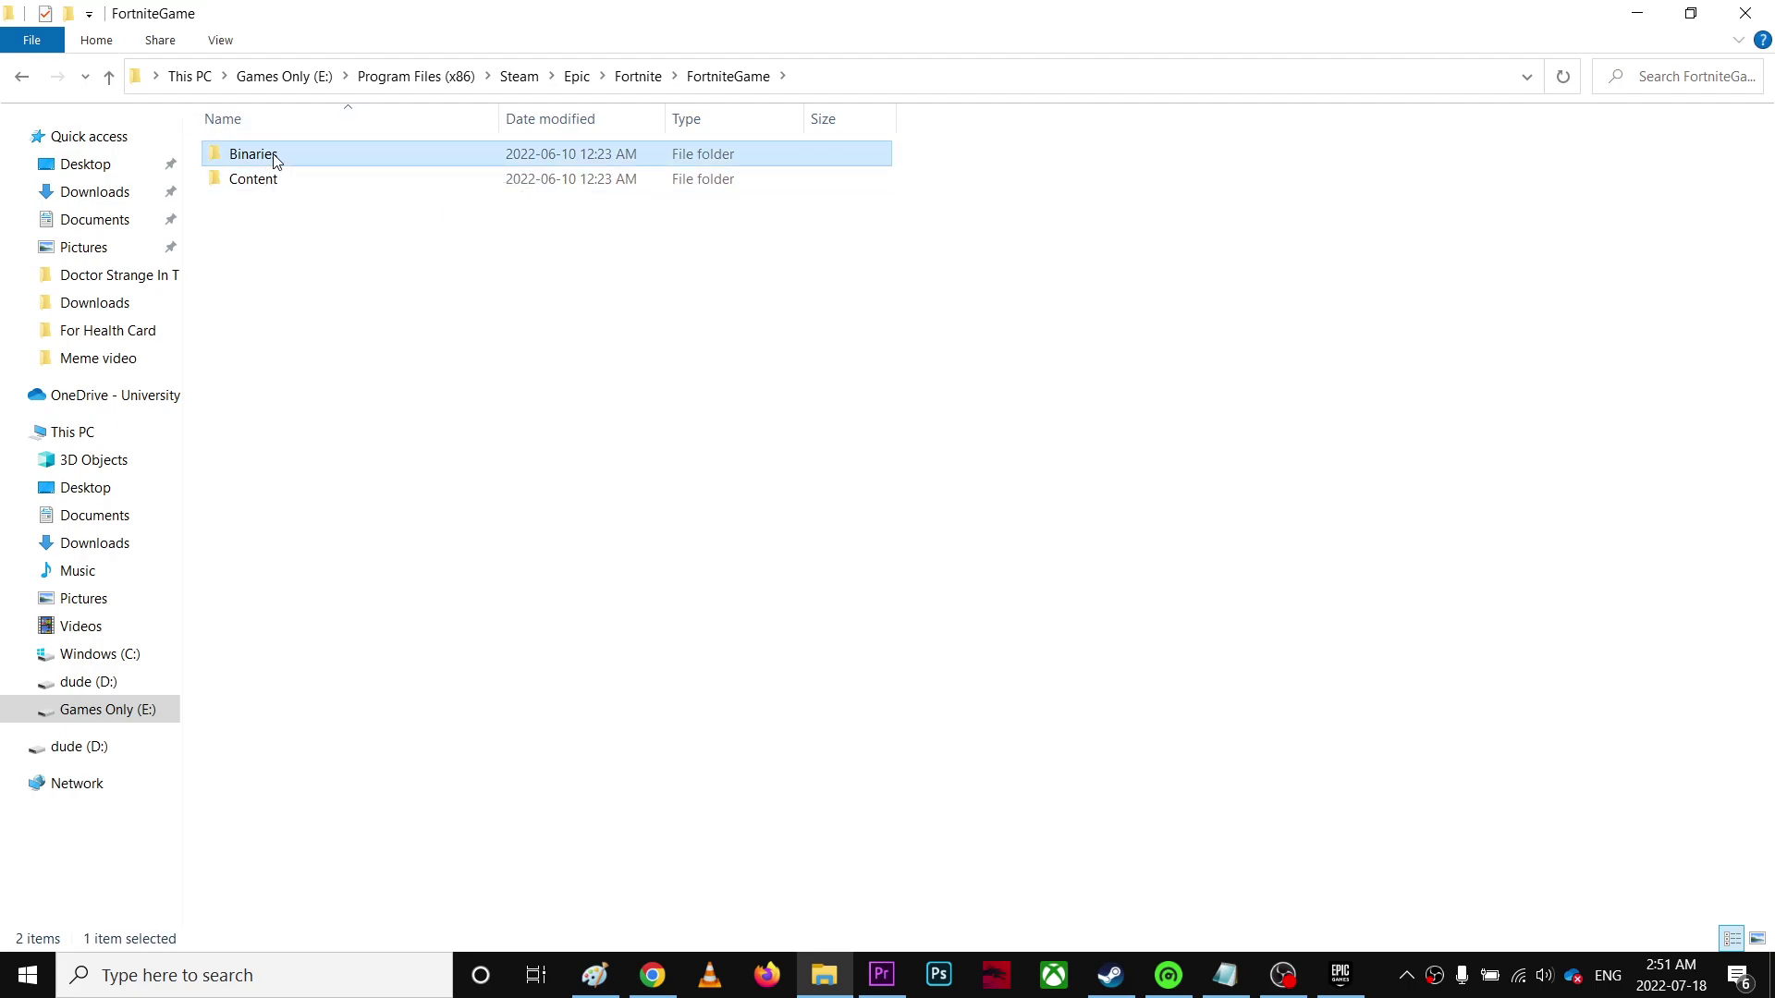
pyautogui.doubleClick(270, 158)
pyautogui.doubleClick(279, 179)
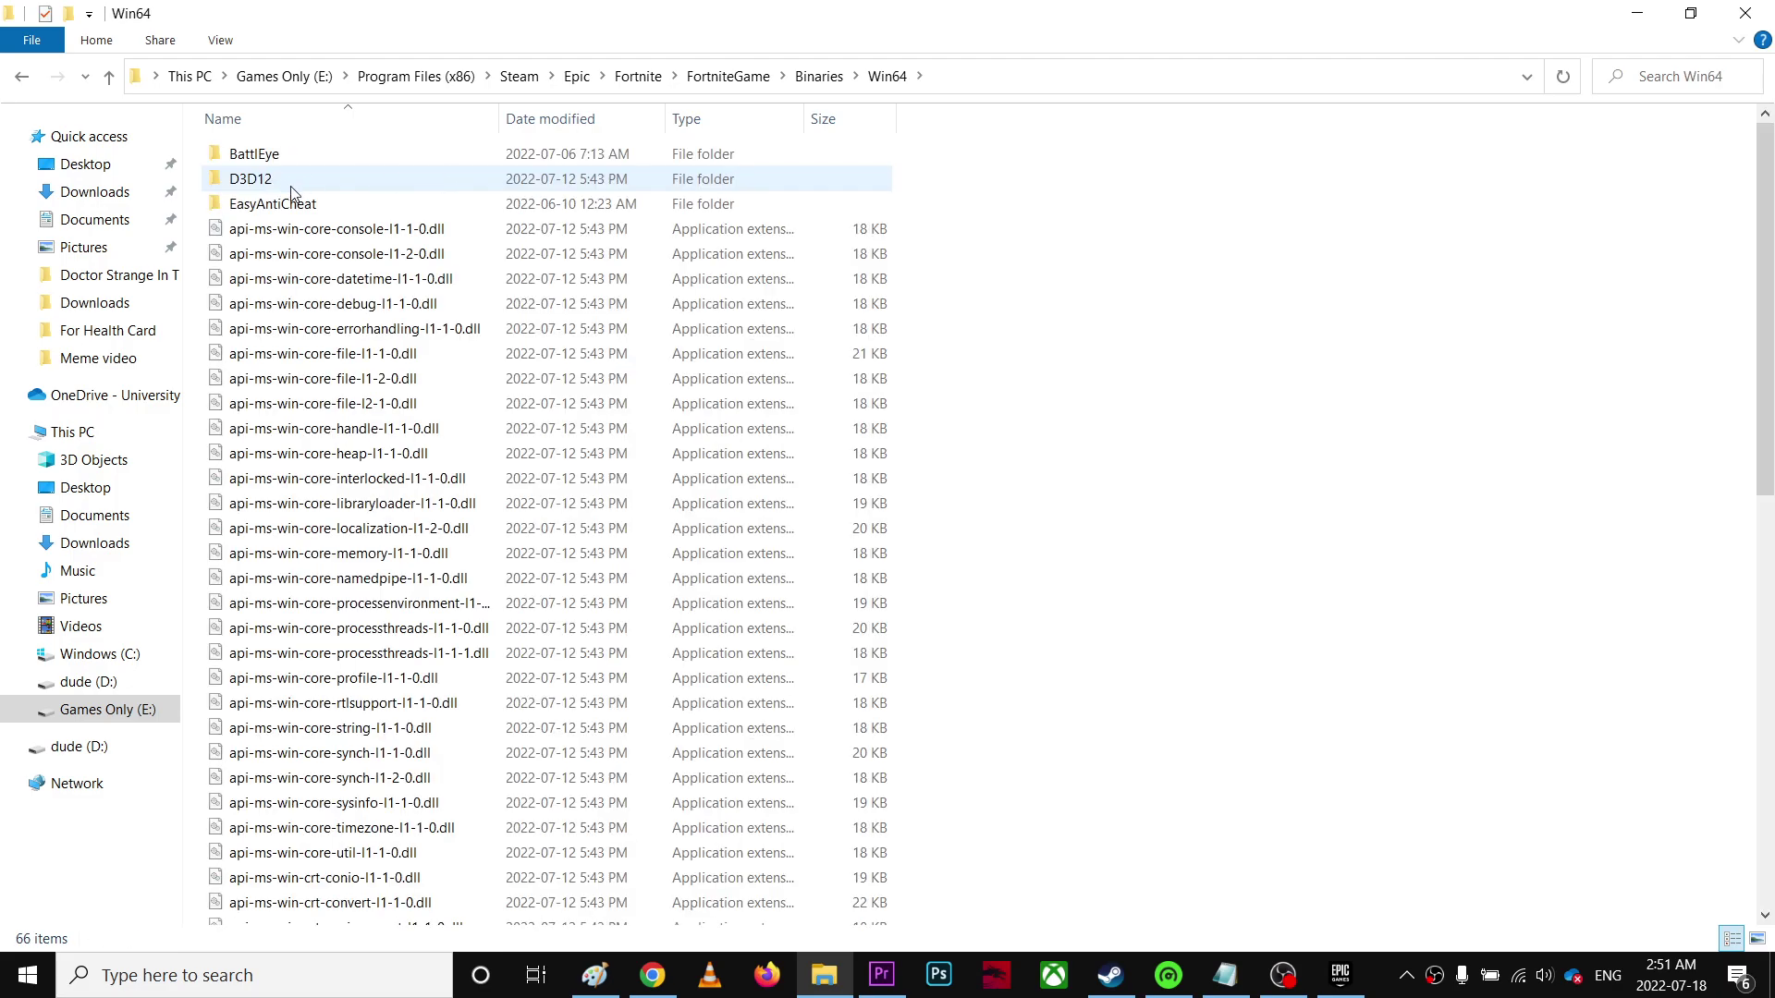
pyautogui.doubleClick(266, 203)
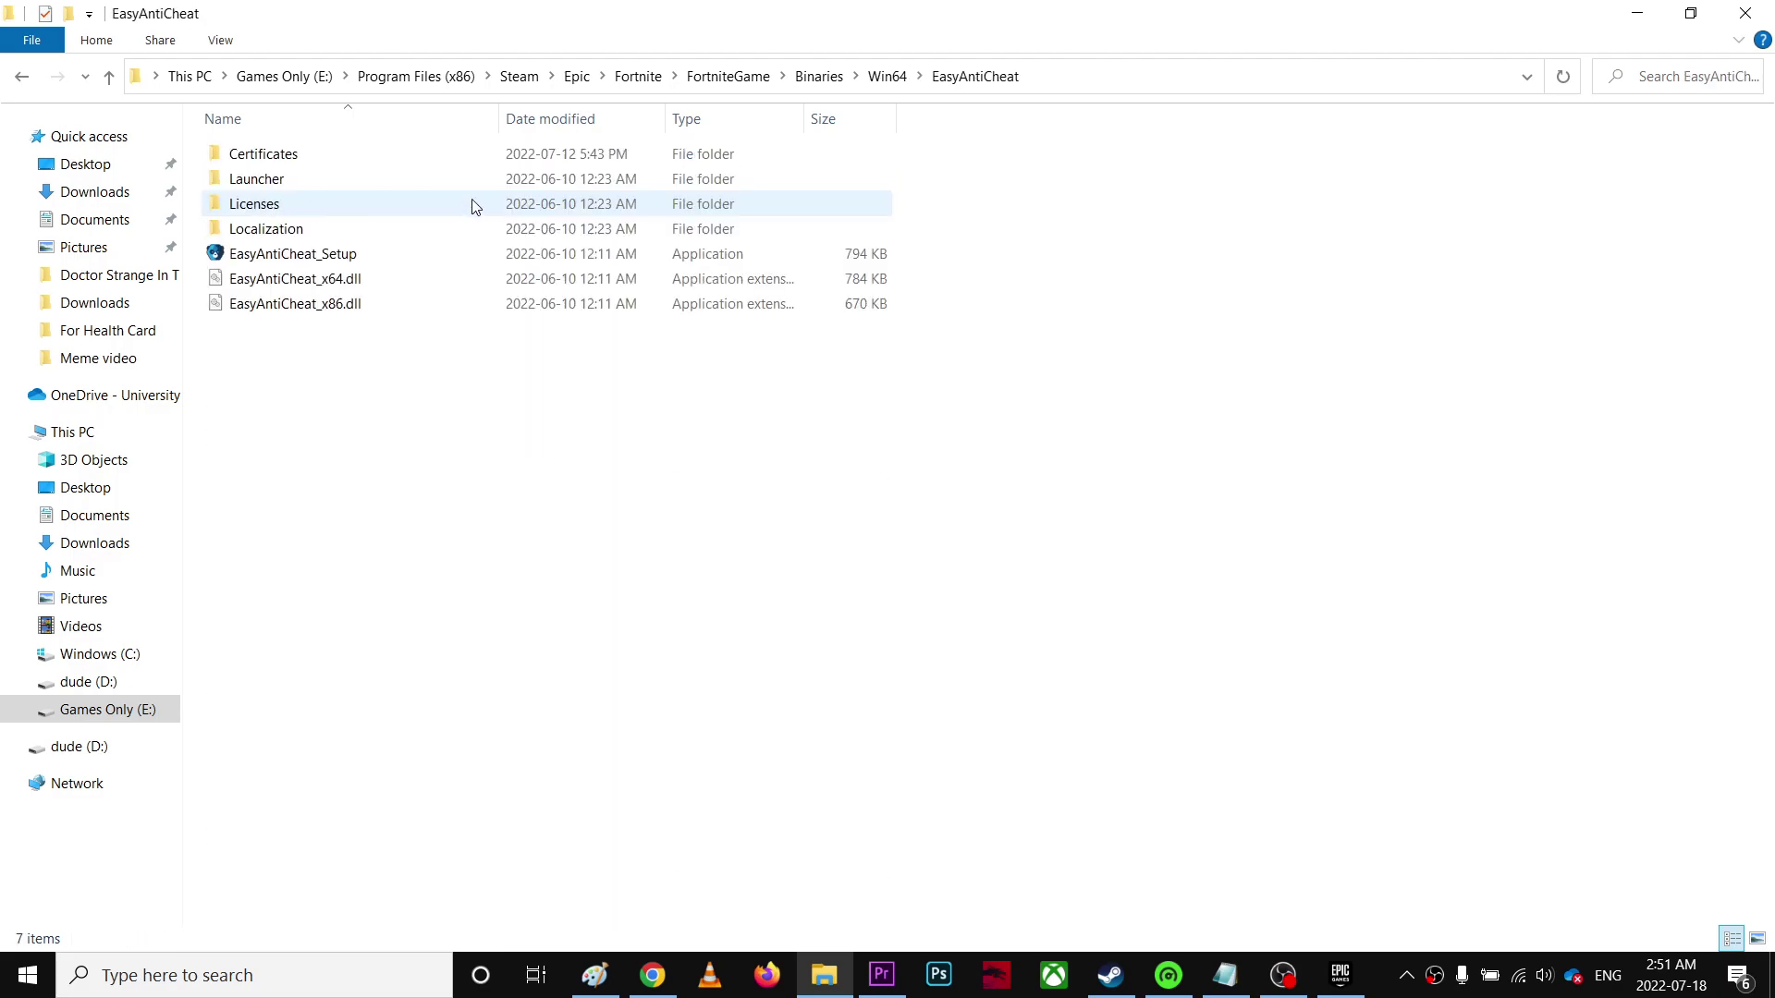
pyautogui.doubleClick(326, 262)
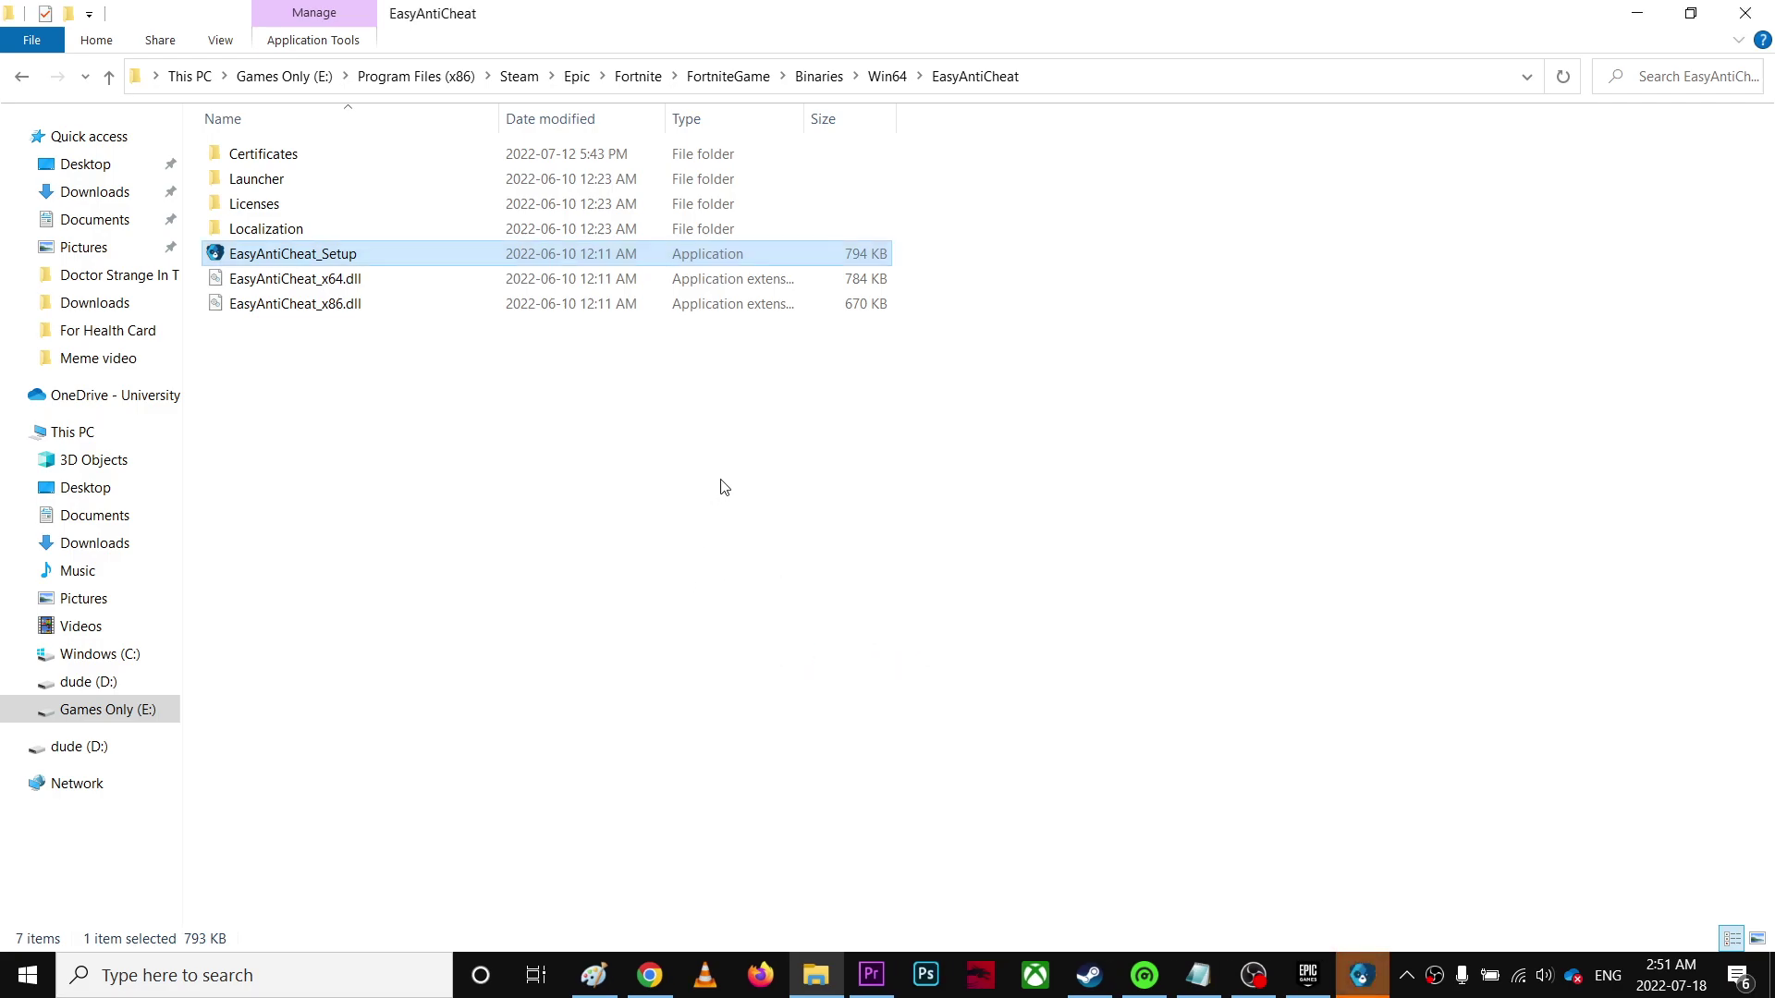
pyautogui.click(1371, 969)
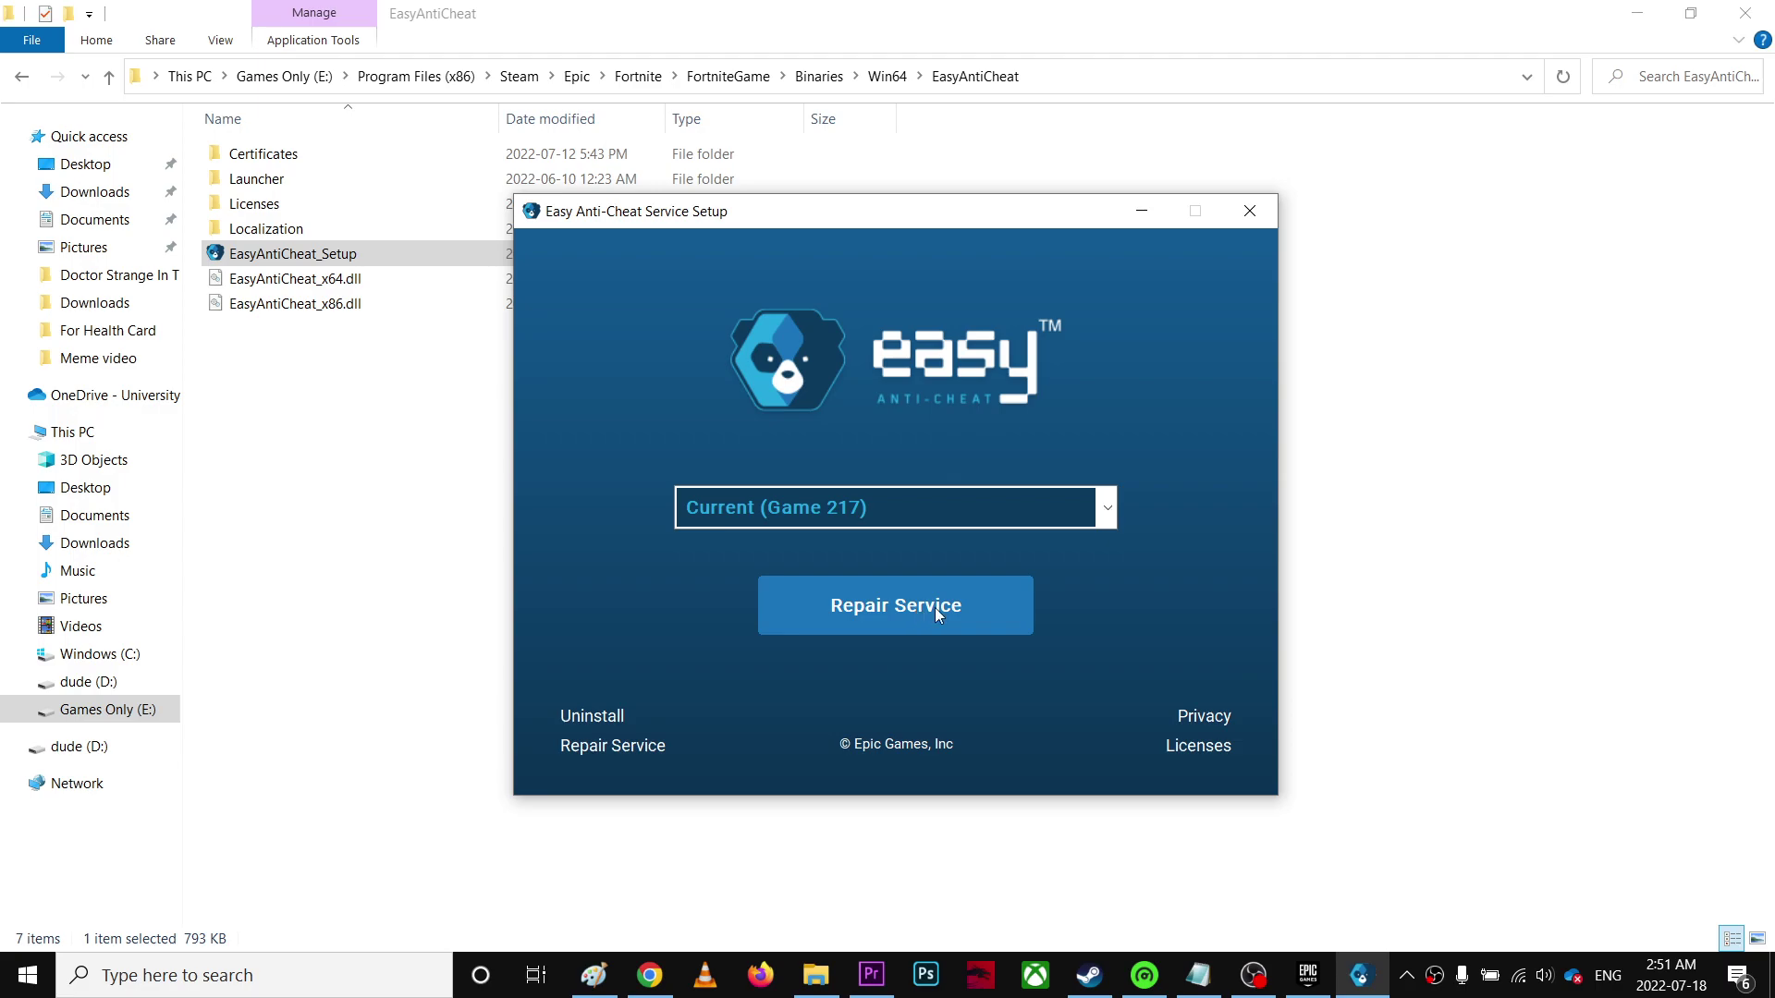
pyautogui.click(1249, 211)
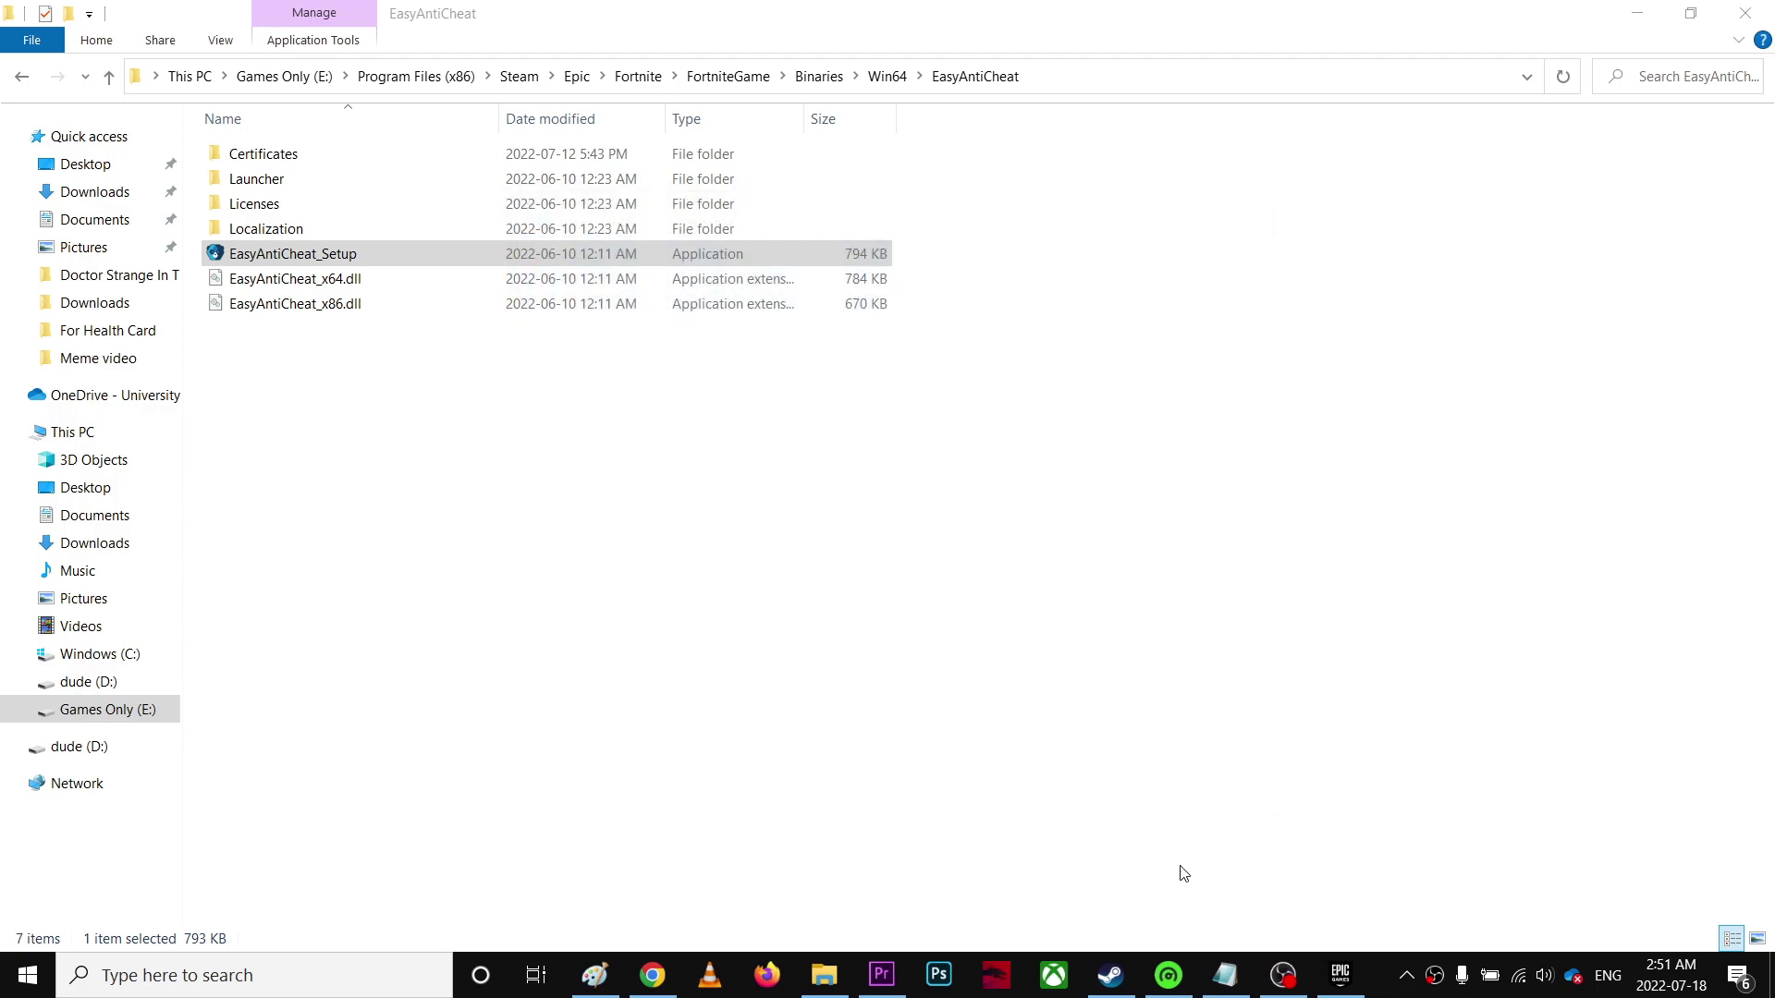
# Restore the Notepad note and highlight mdnsNsp.dll in the Bonjour path.
pyautogui.click(1225, 975)
pyautogui.click(726, 631)
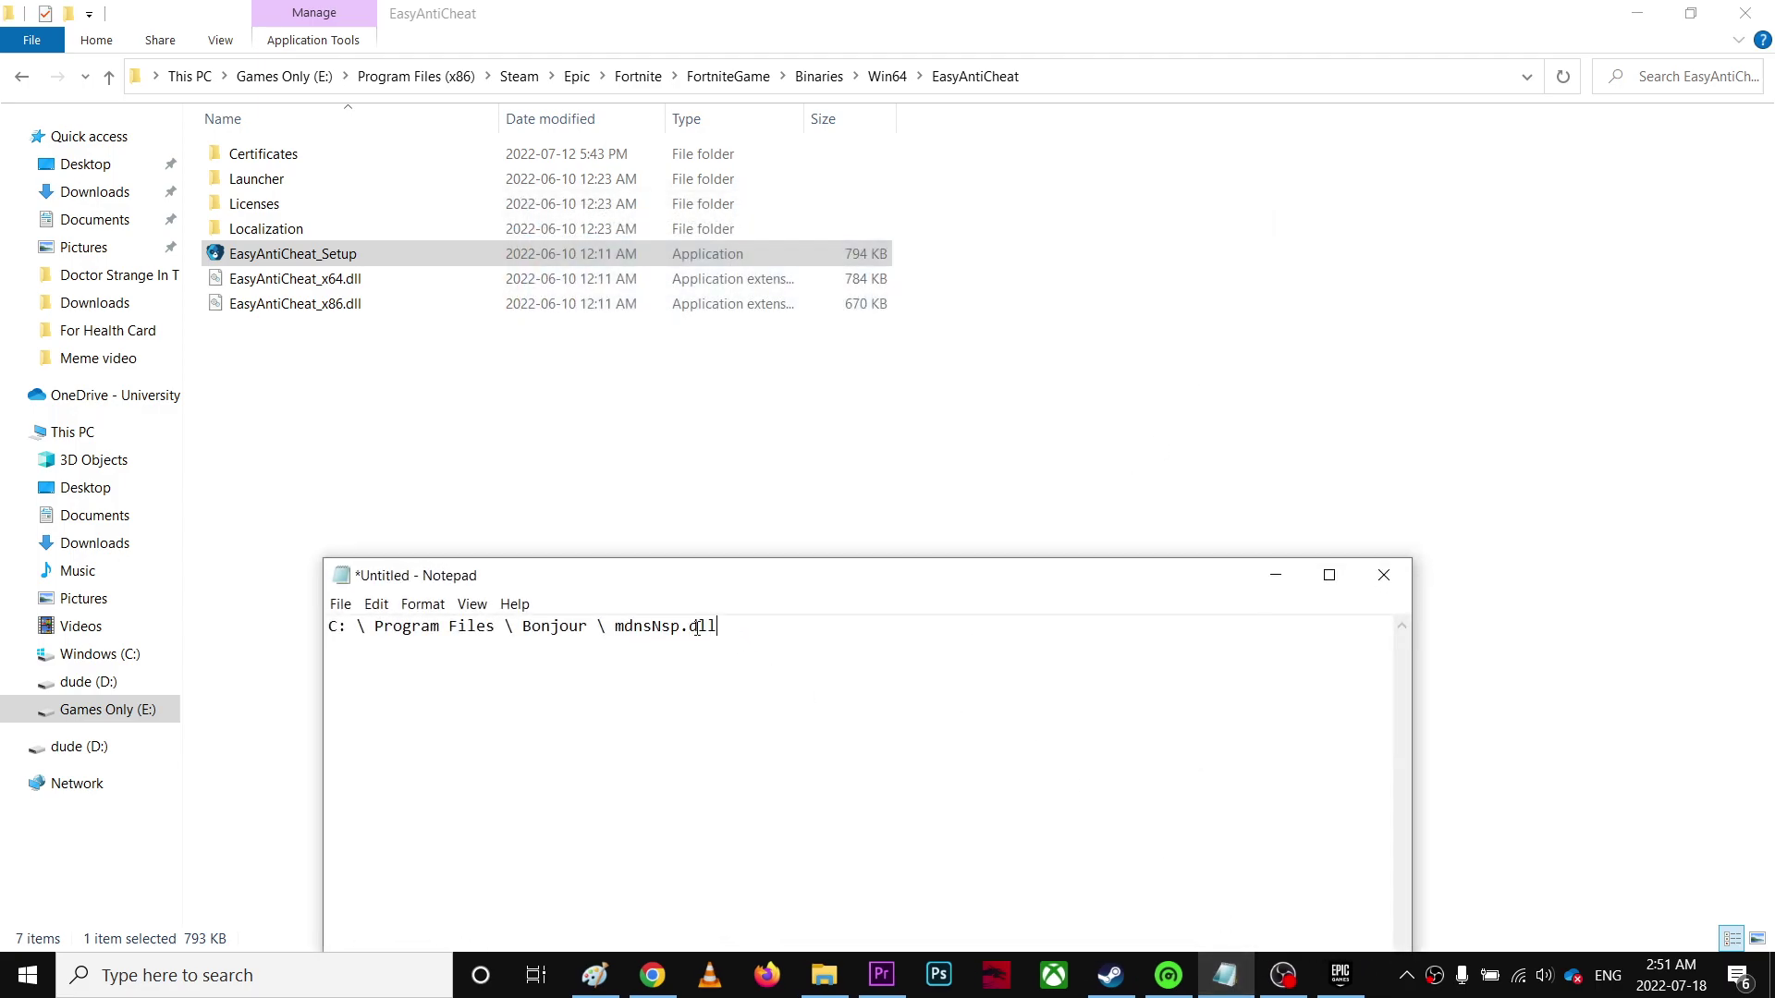
pyautogui.moveTo(717, 629); pyautogui.dragTo(617, 630)
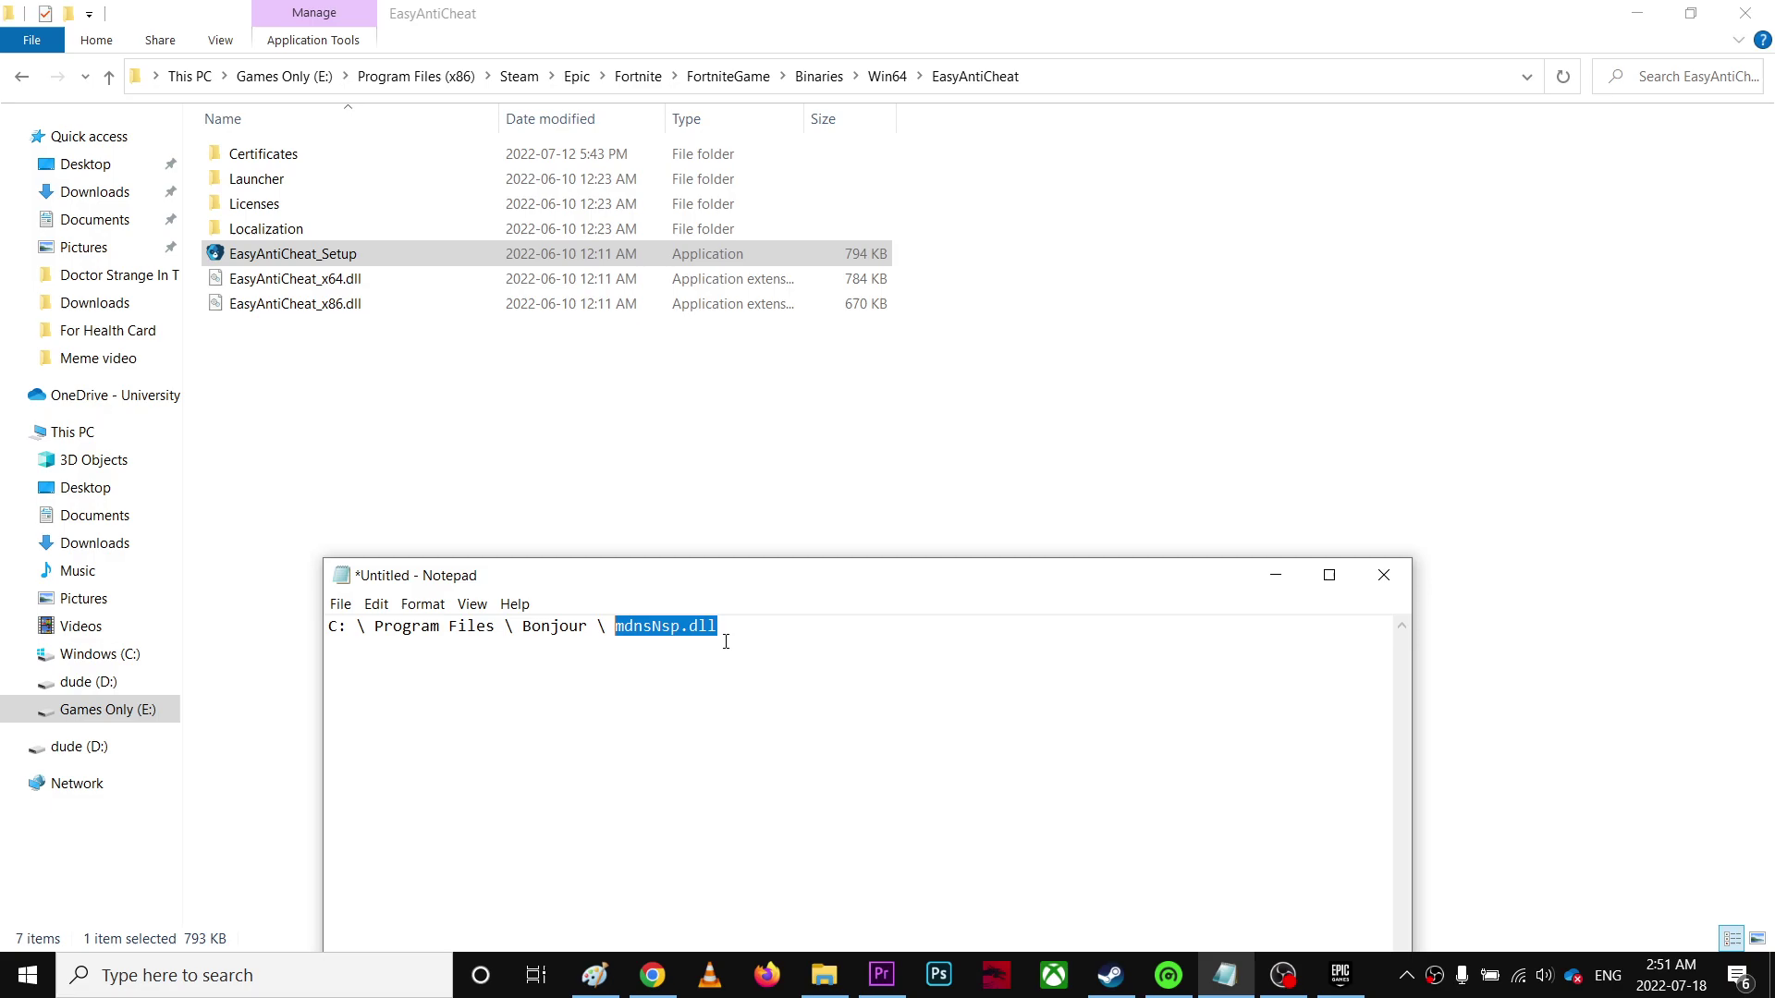
# Select EasyAntiCheat_Setup, minimize Notepad, and clear the Explorer selection.
pyautogui.click(412, 259)
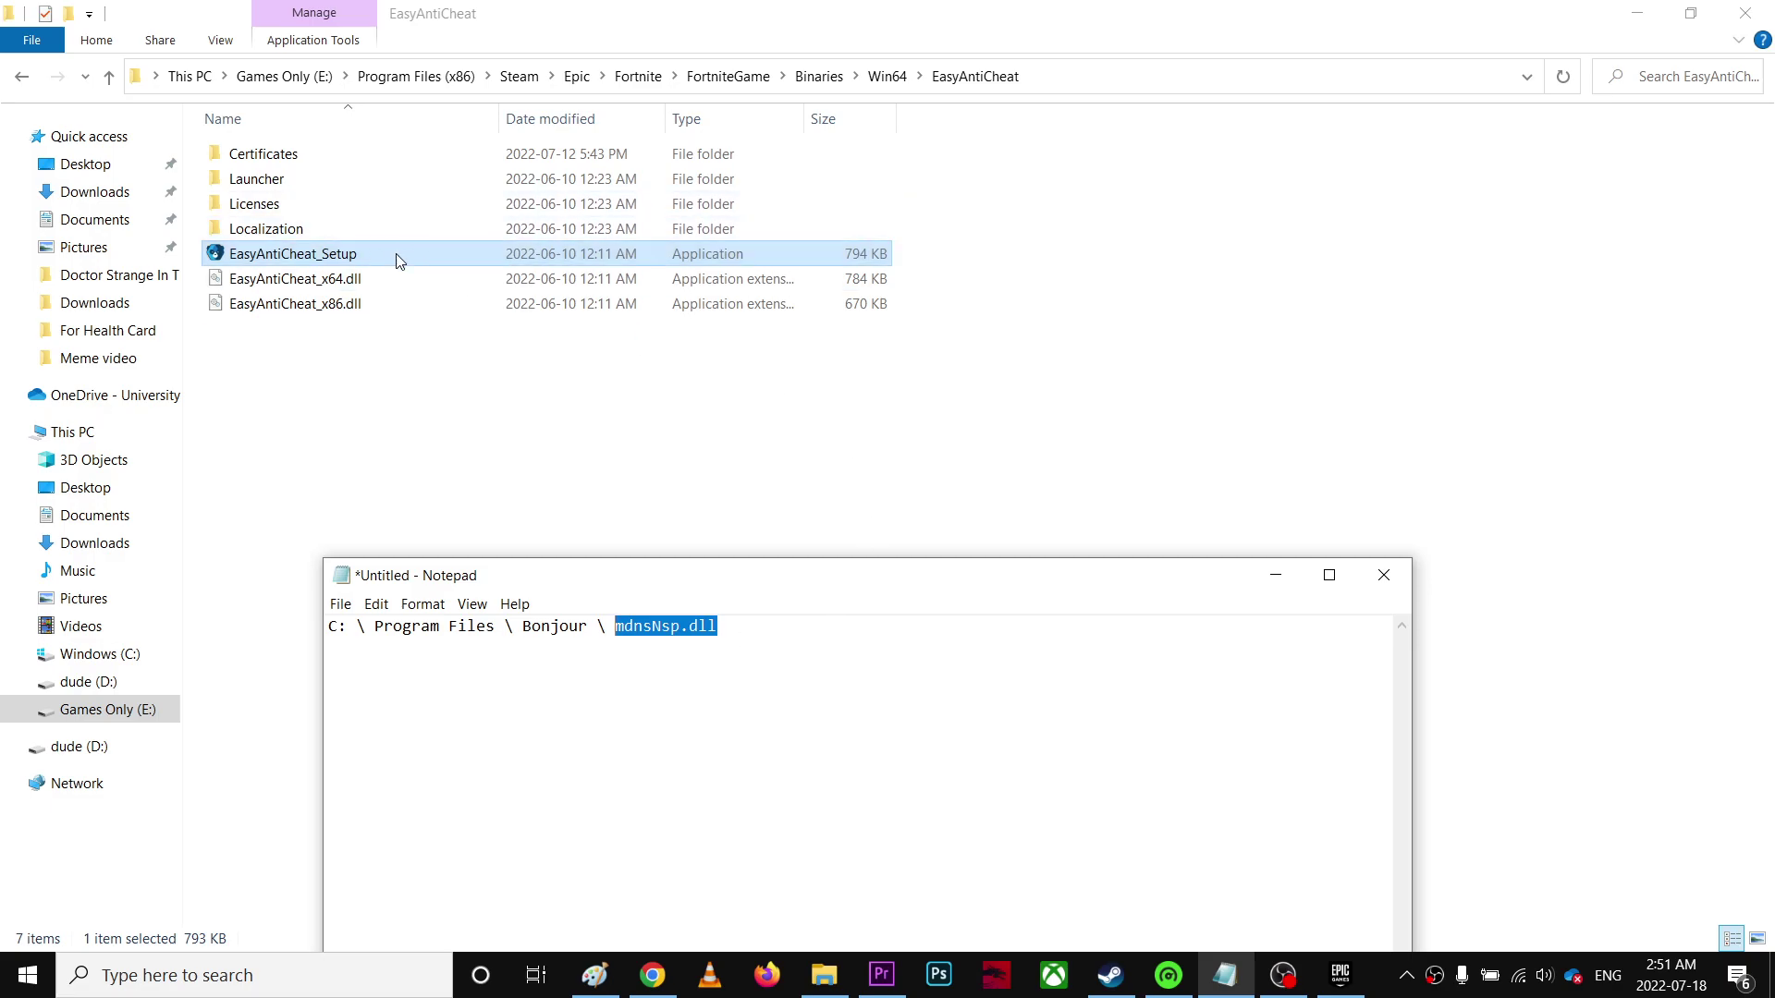
pyautogui.click(1276, 575)
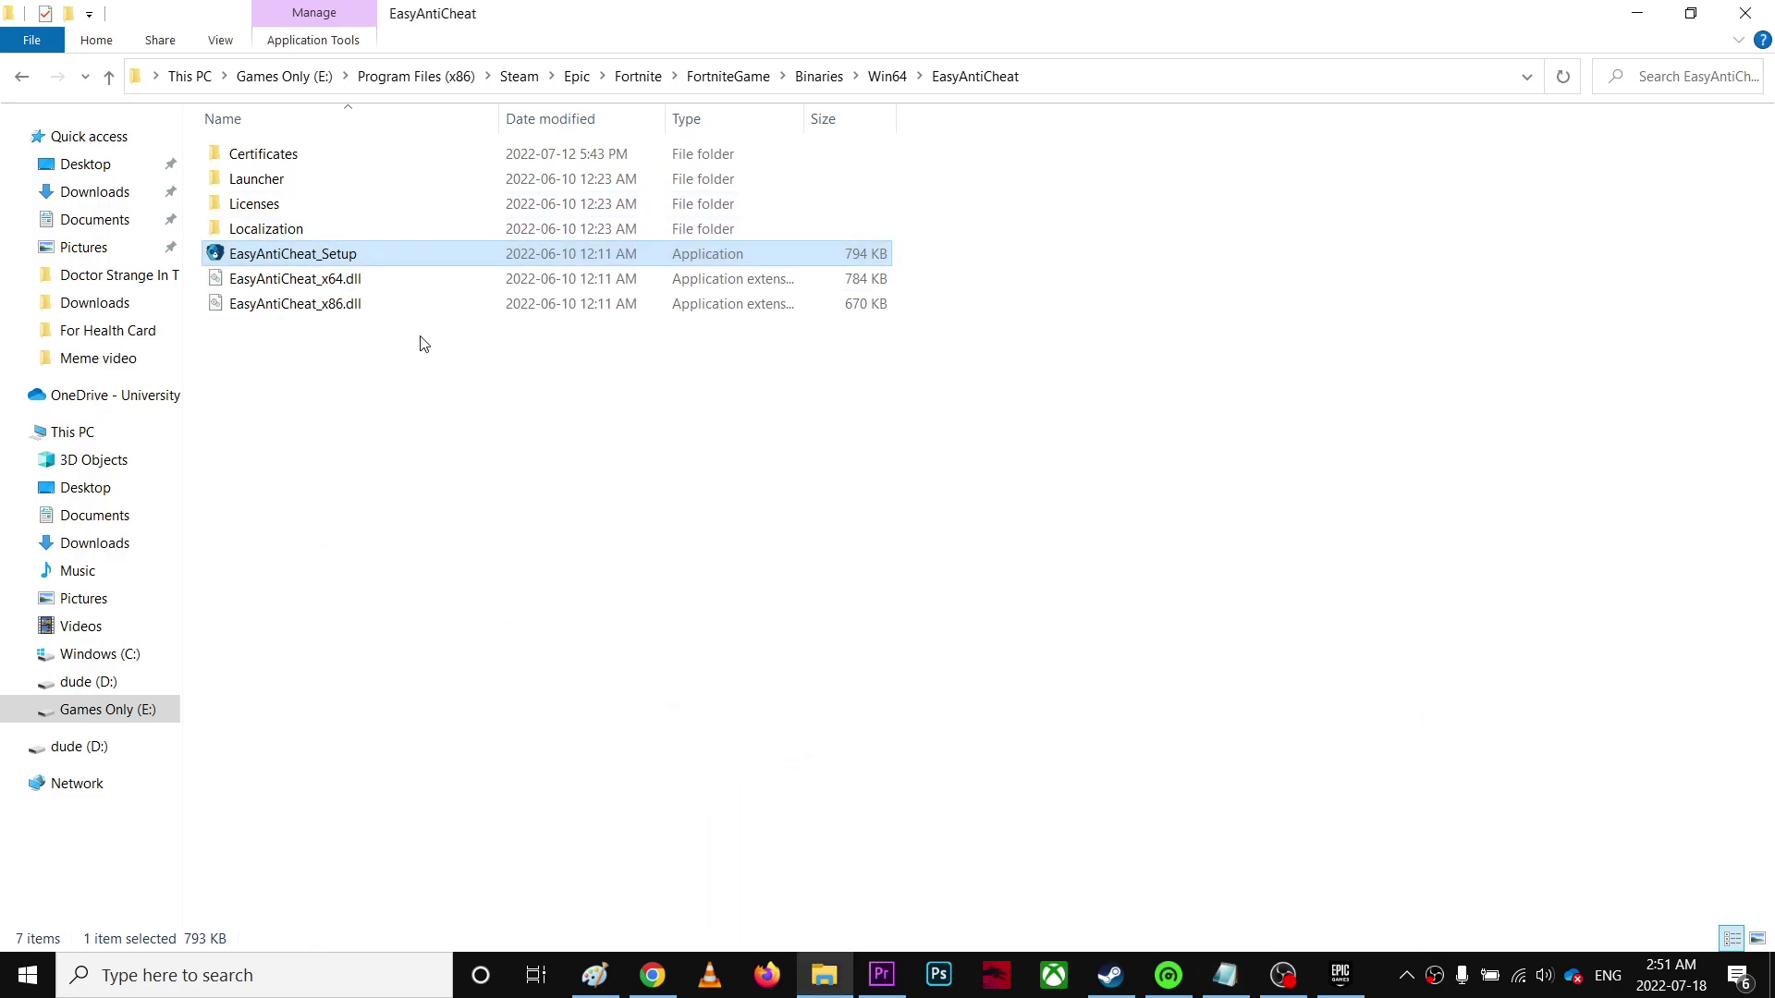
pyautogui.click(362, 586)
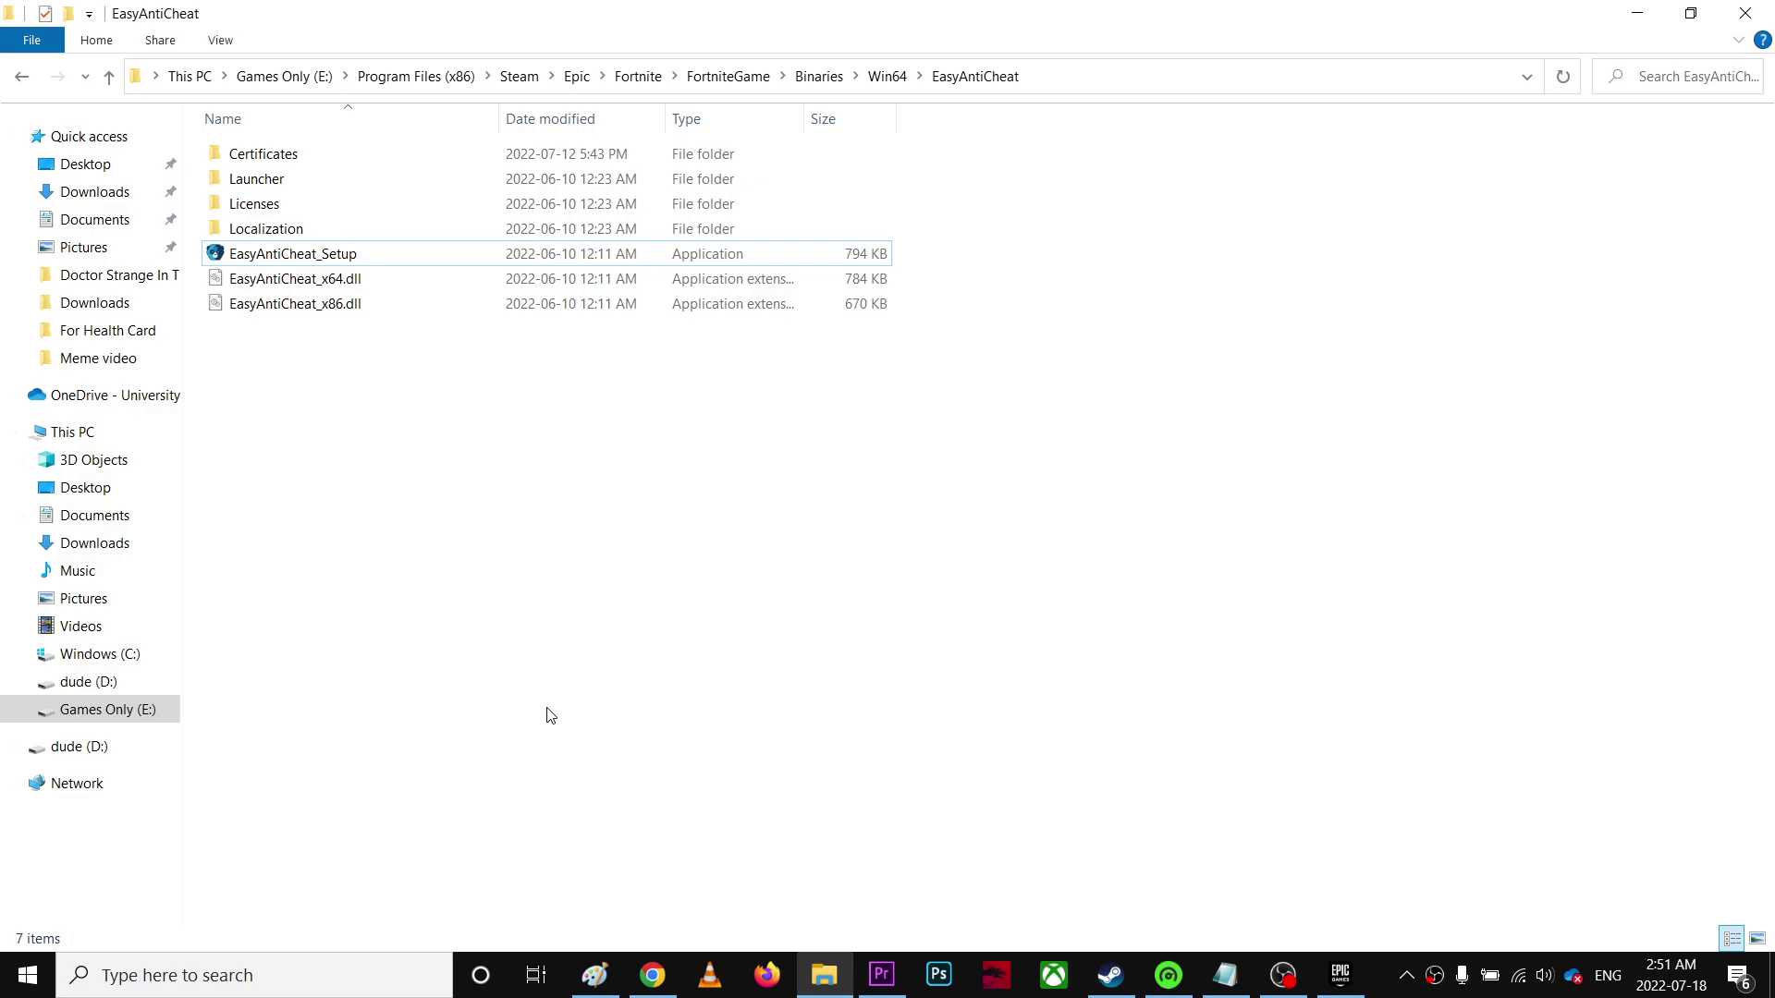
pyautogui.press('super')
pyautogui.write('r')
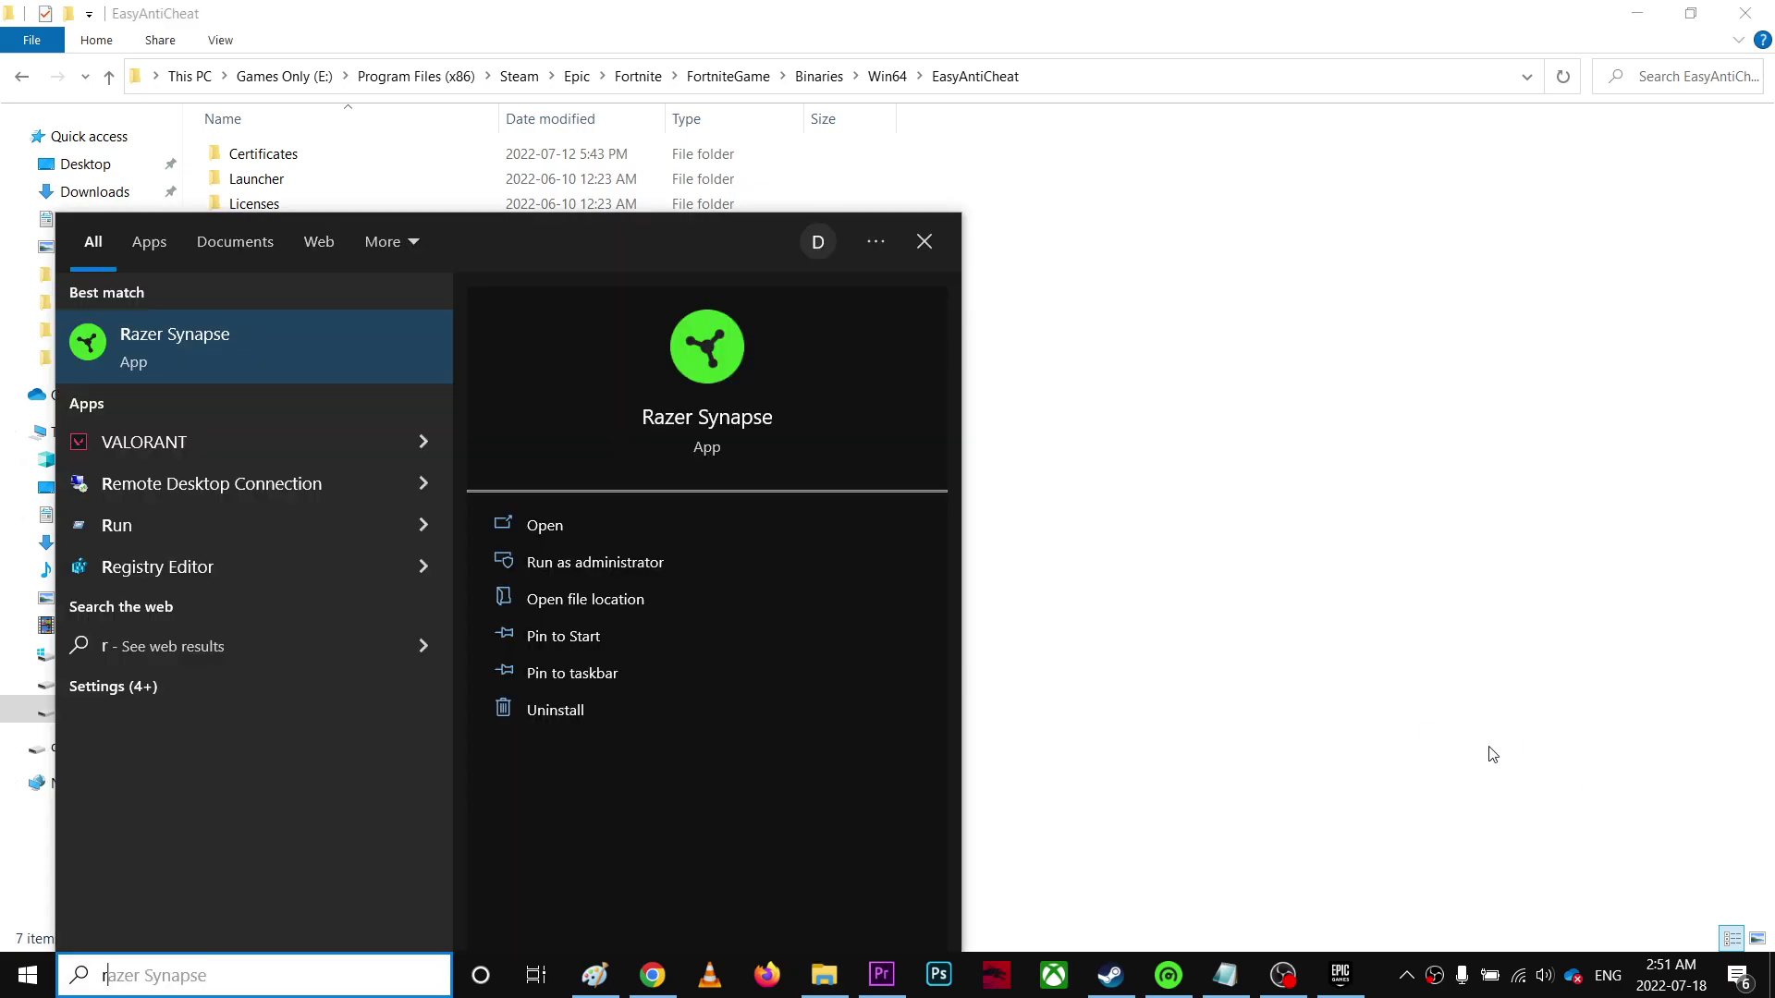
pyautogui.write('un')
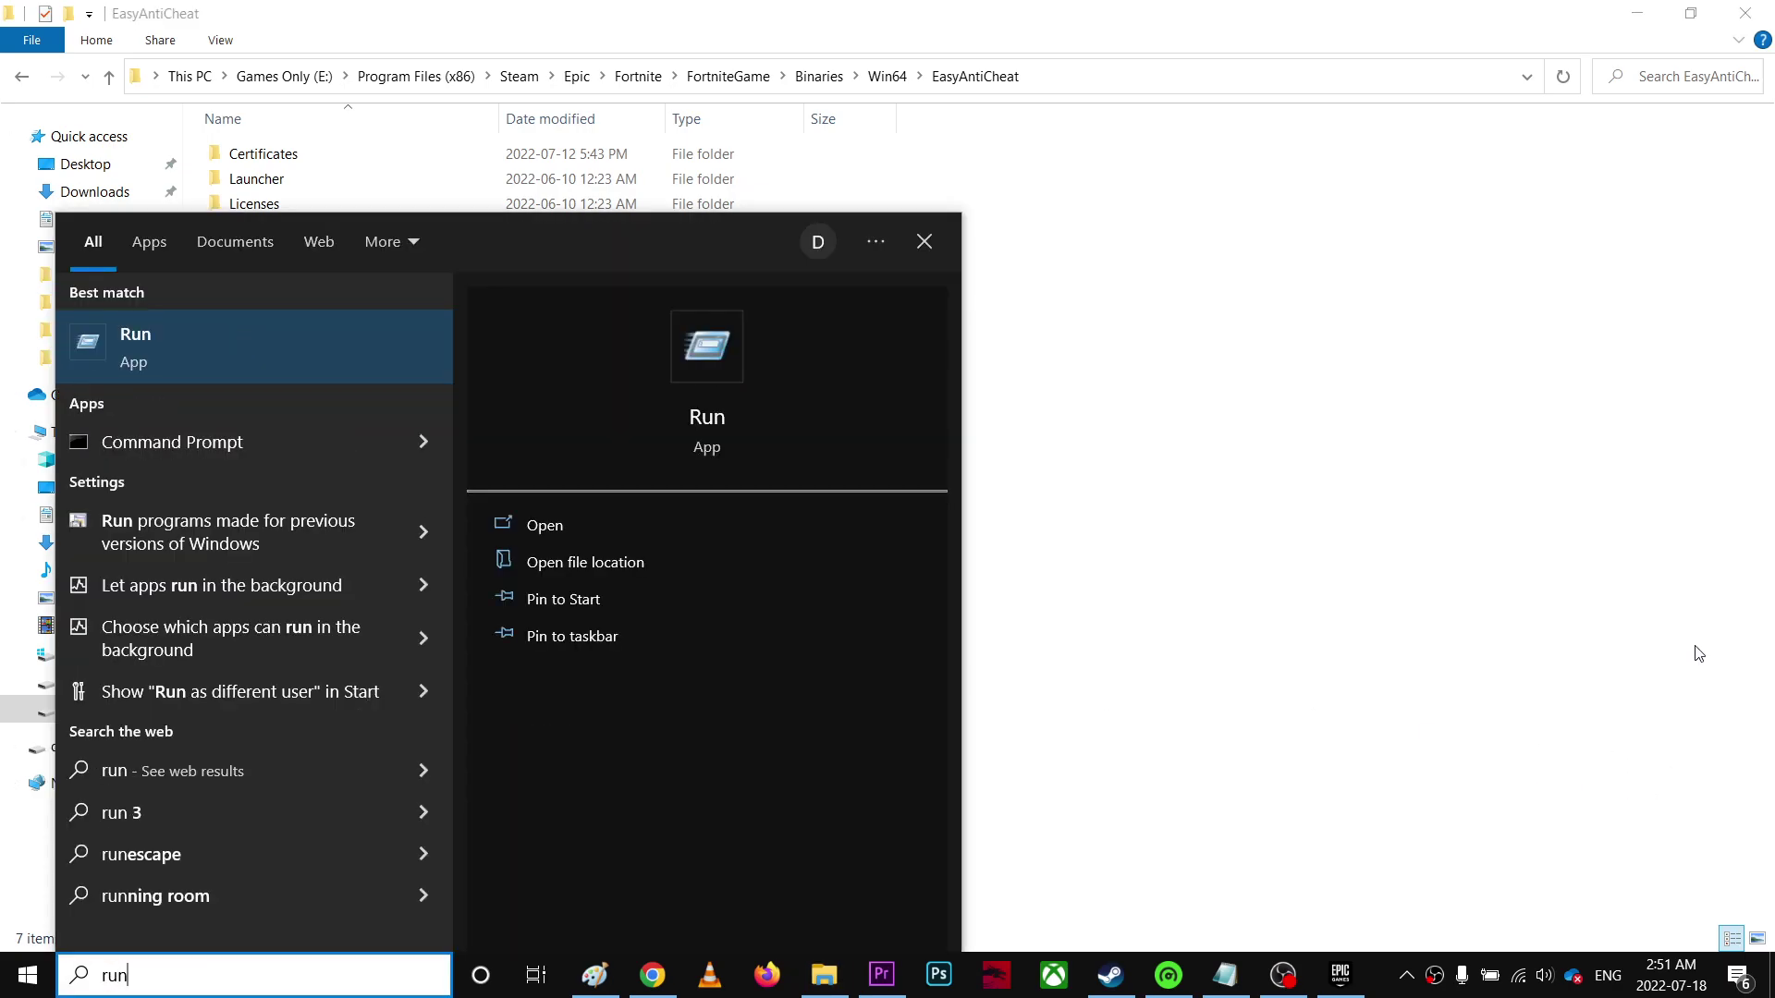
pyautogui.click(324, 355)
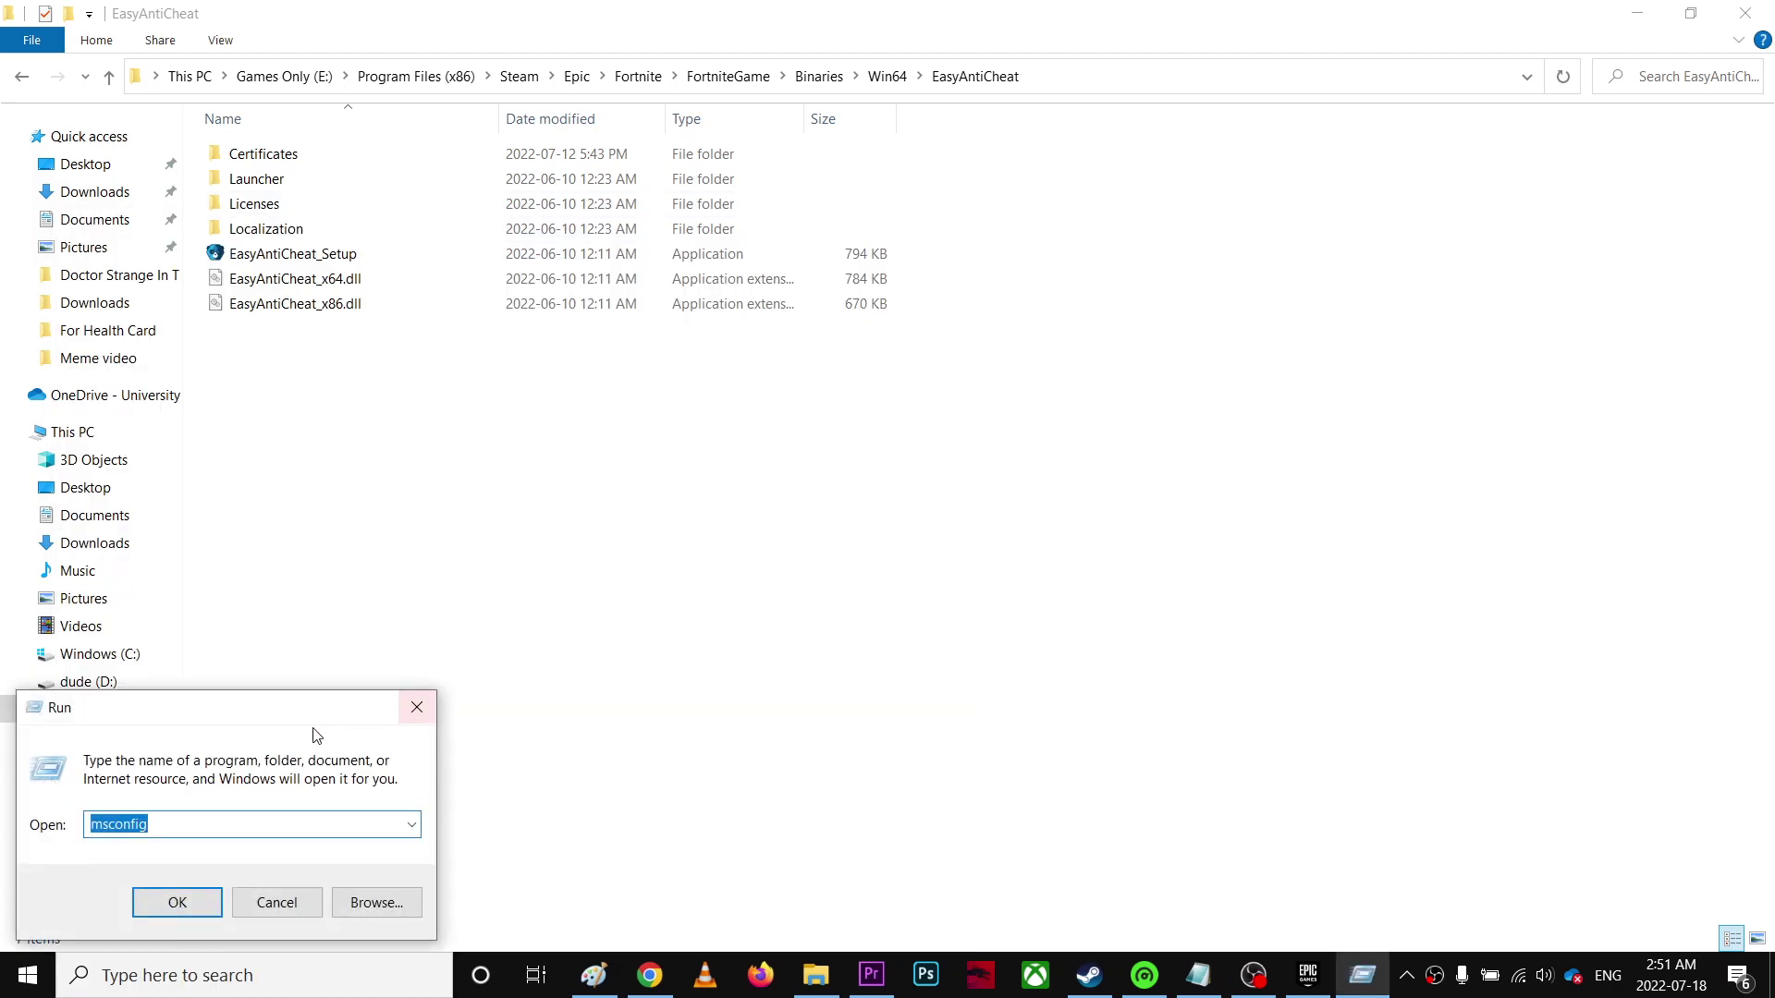
pyautogui.click(176, 902)
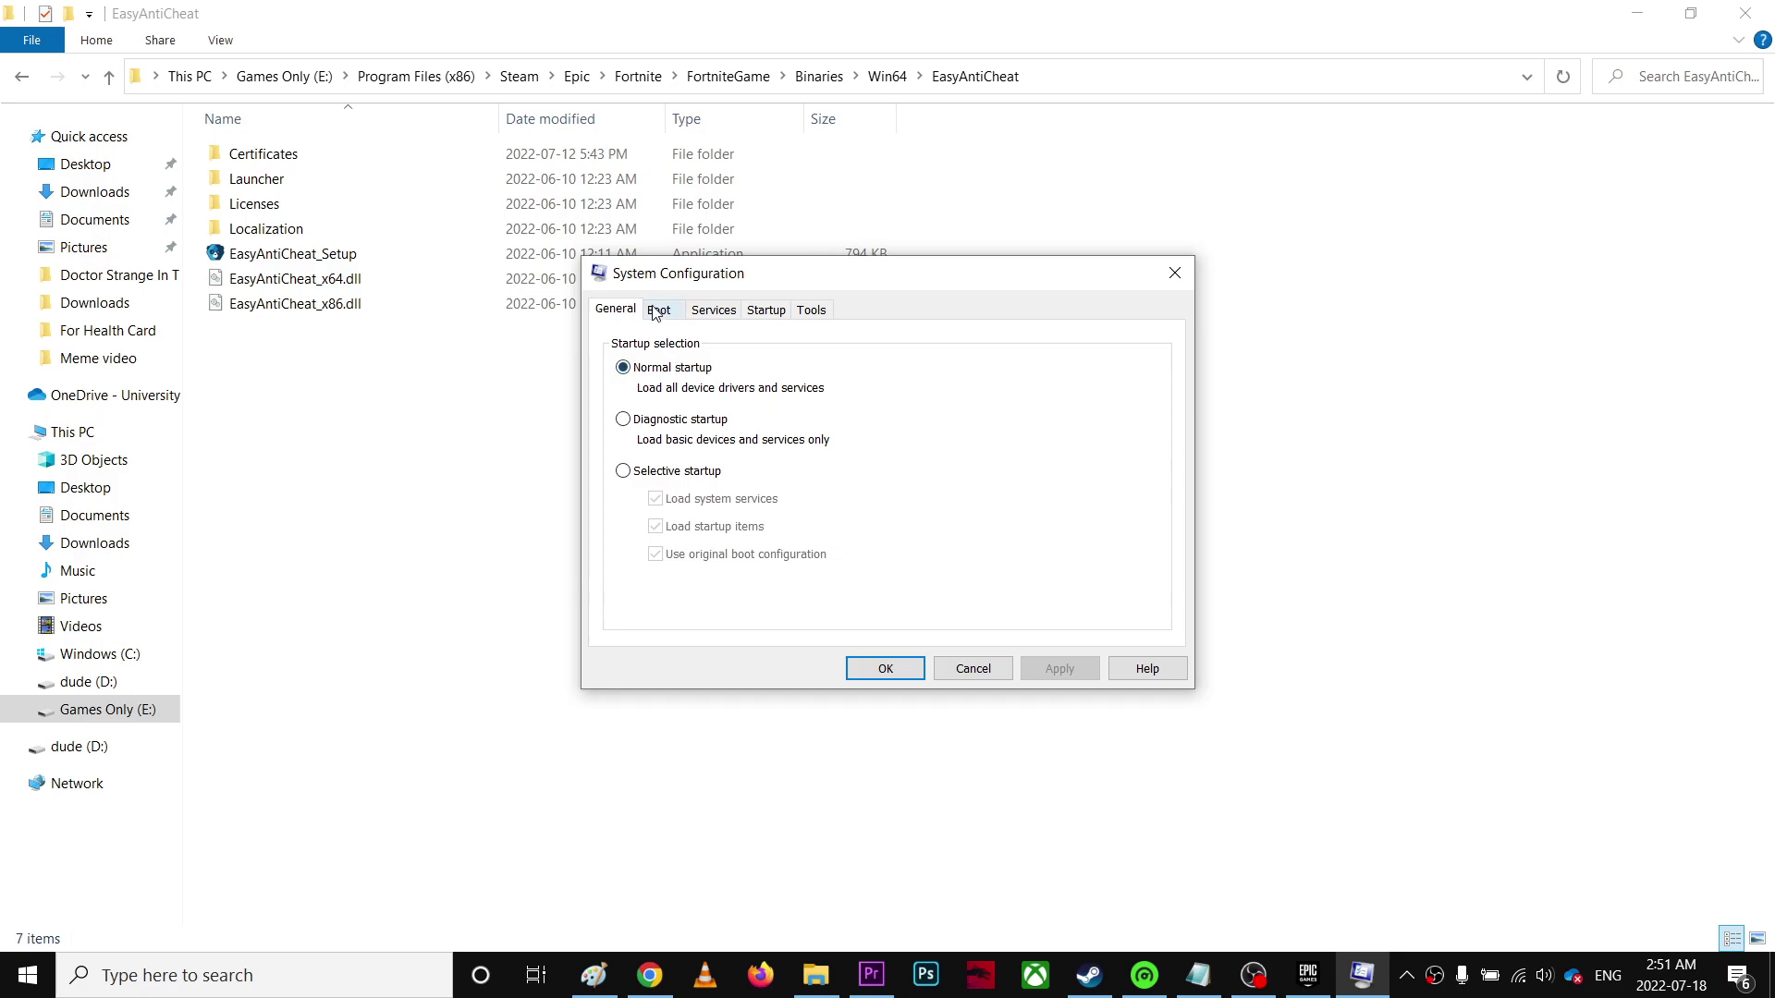
pyautogui.click(659, 313)
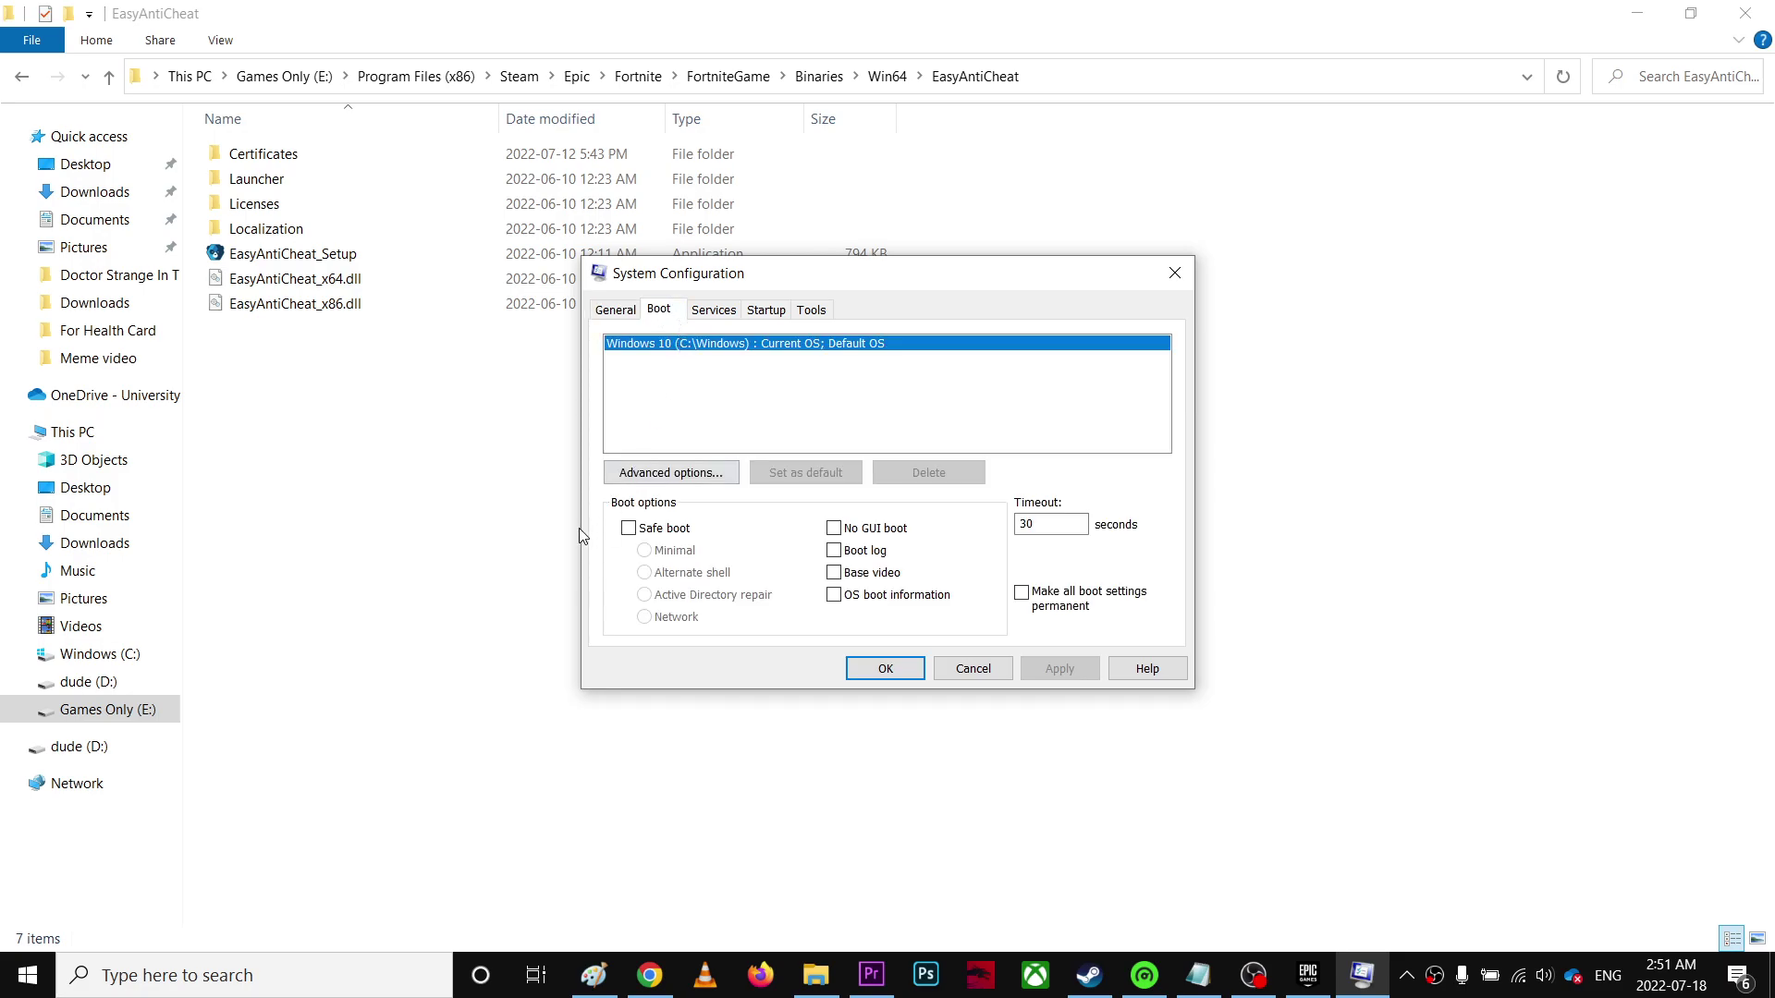
pyautogui.click(612, 310)
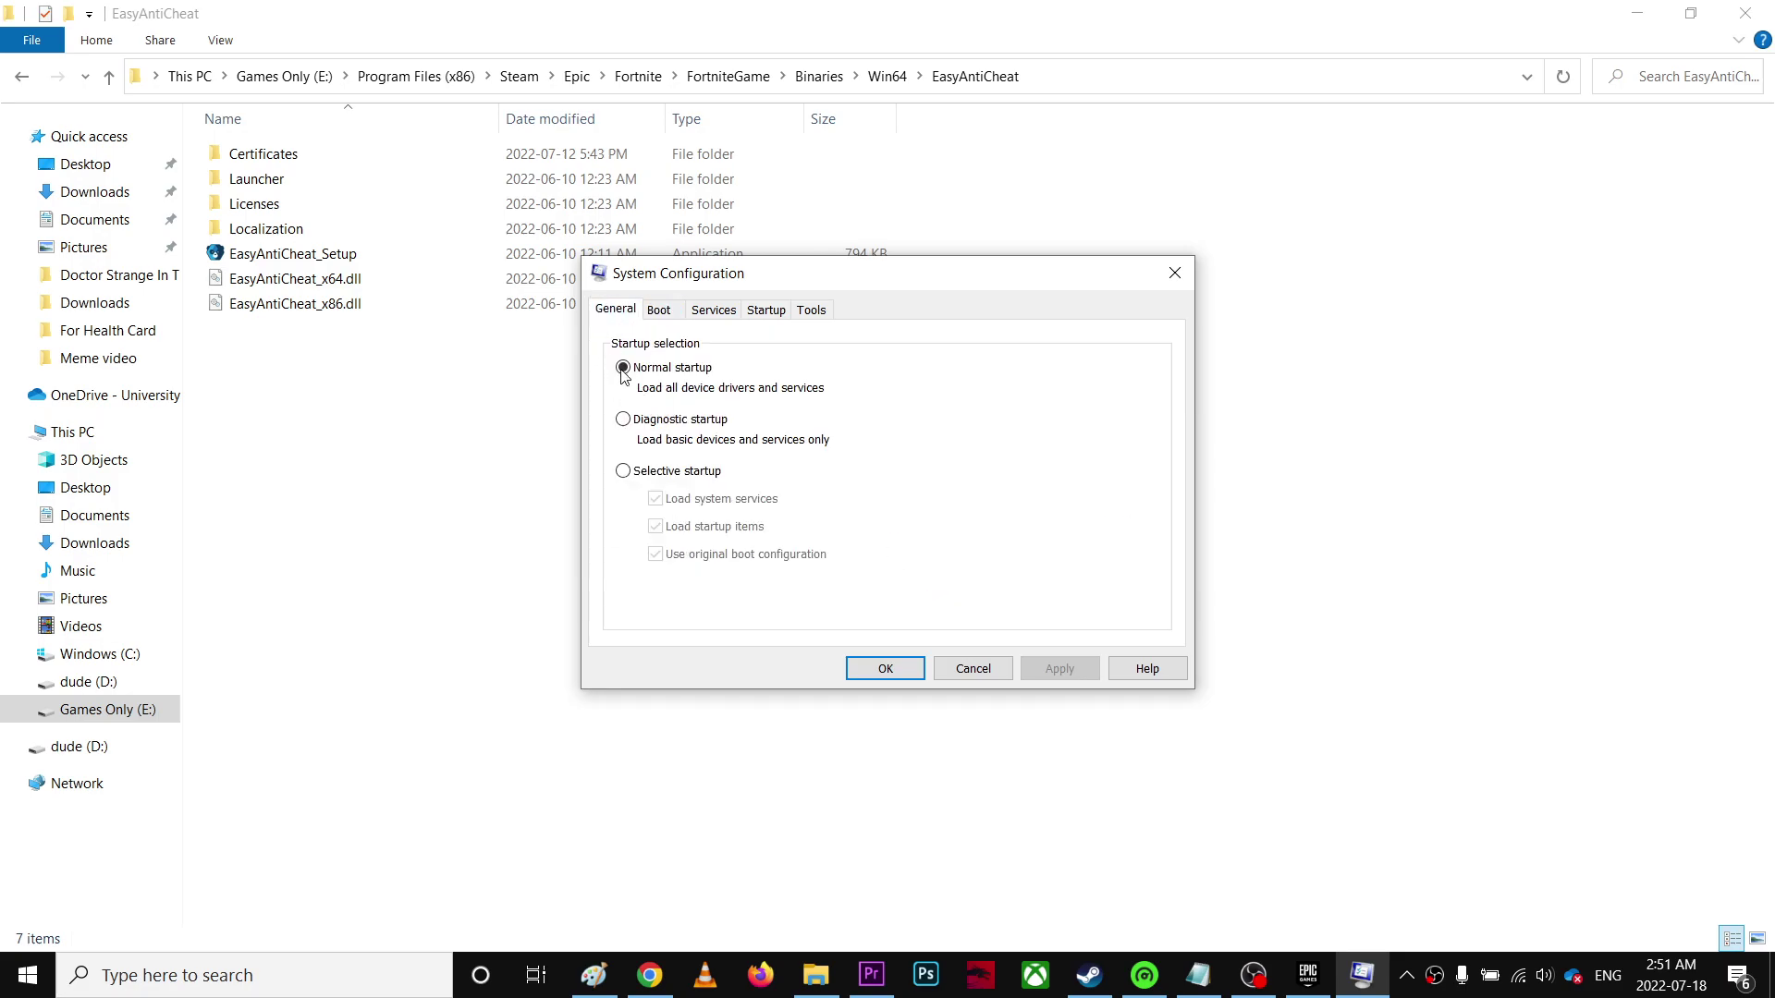
pyautogui.click(660, 311)
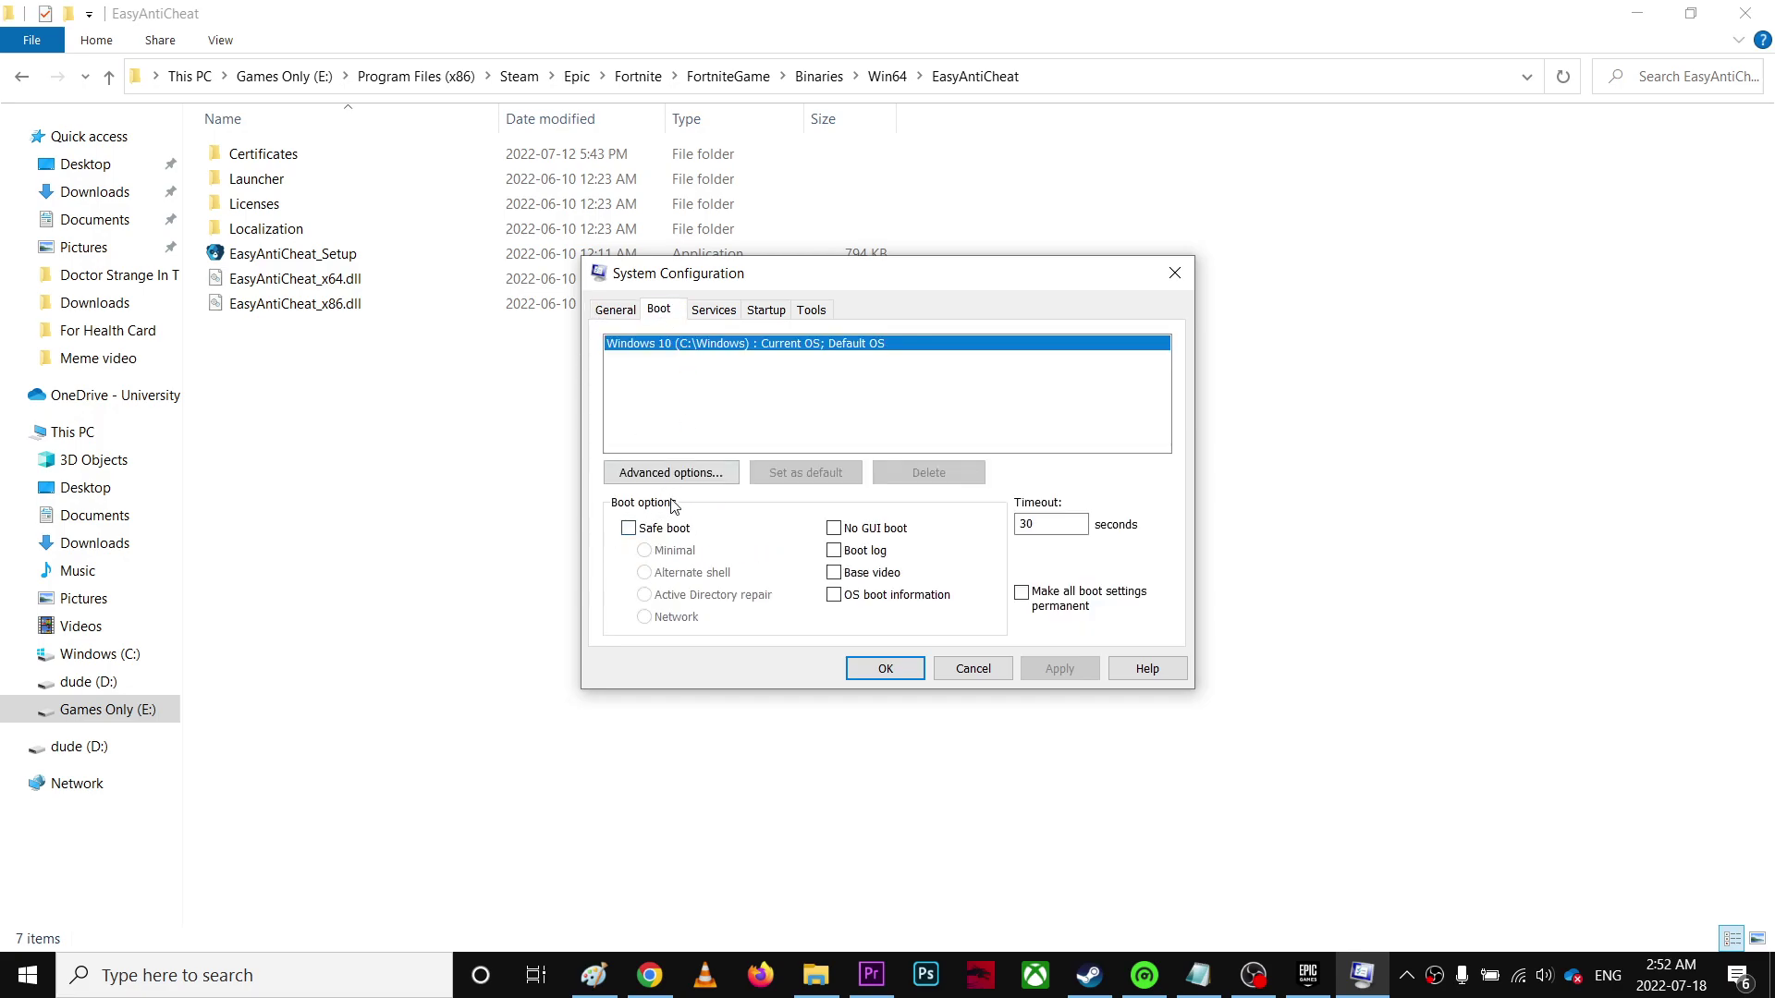
pyautogui.click(616, 315)
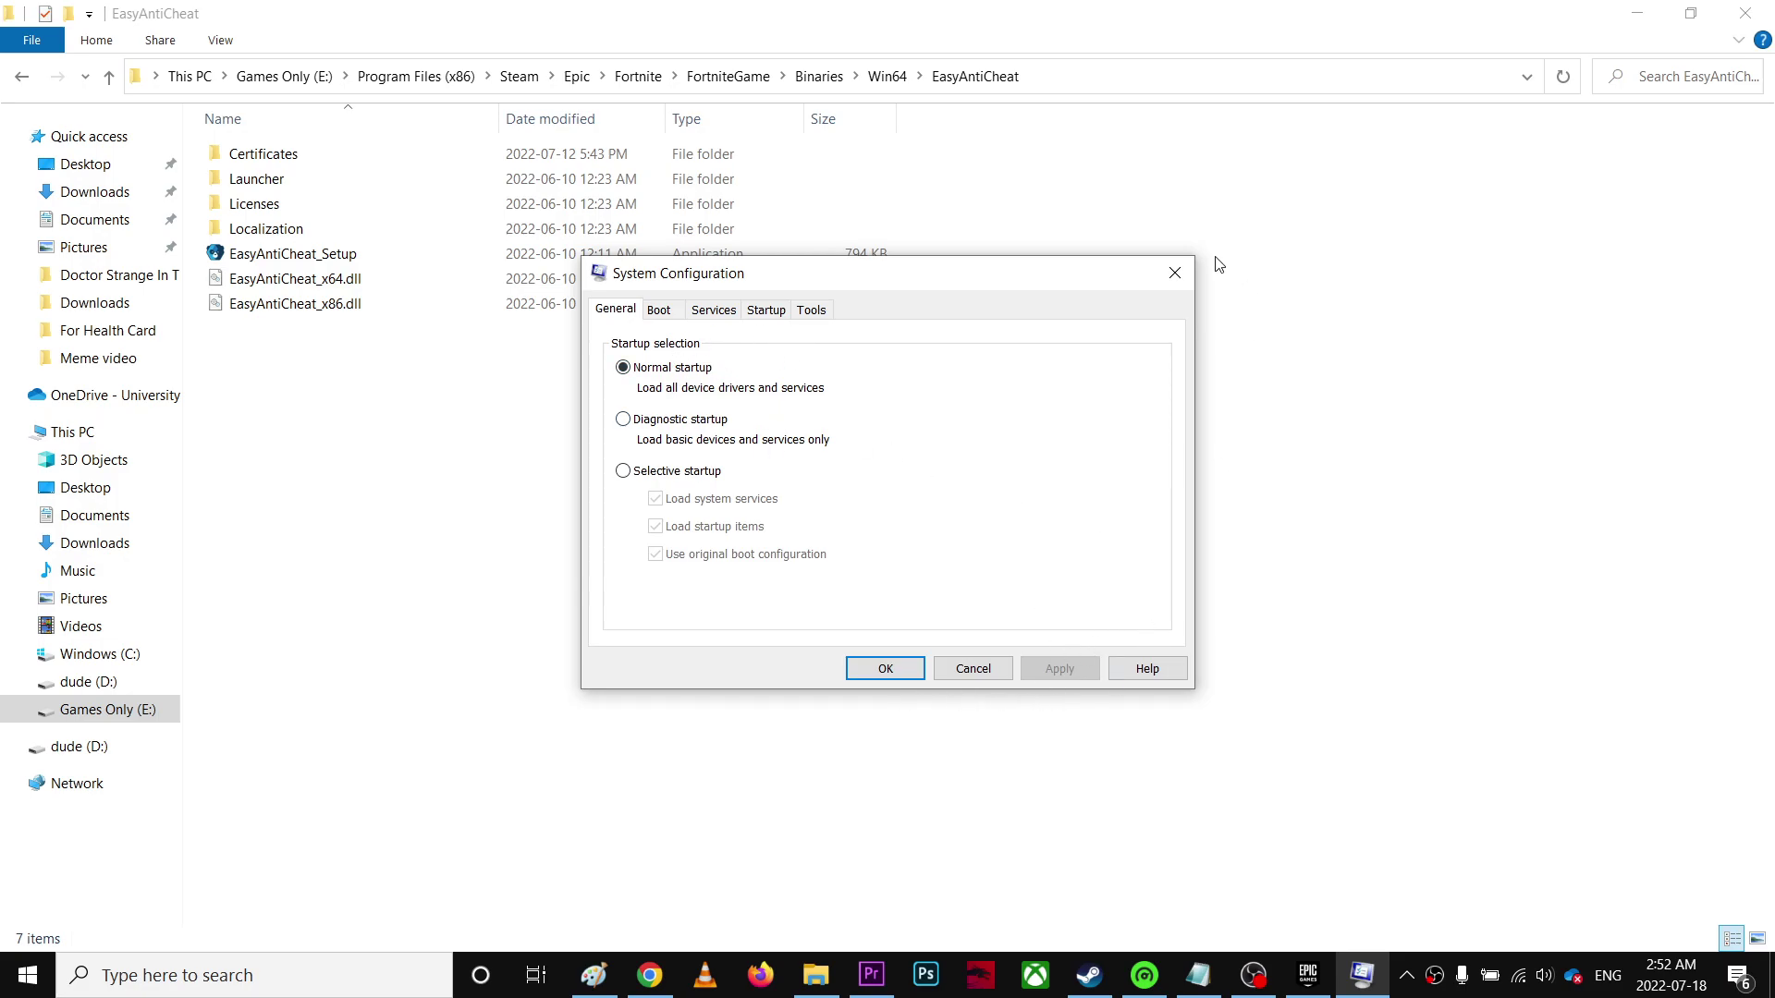
pyautogui.click(1175, 272)
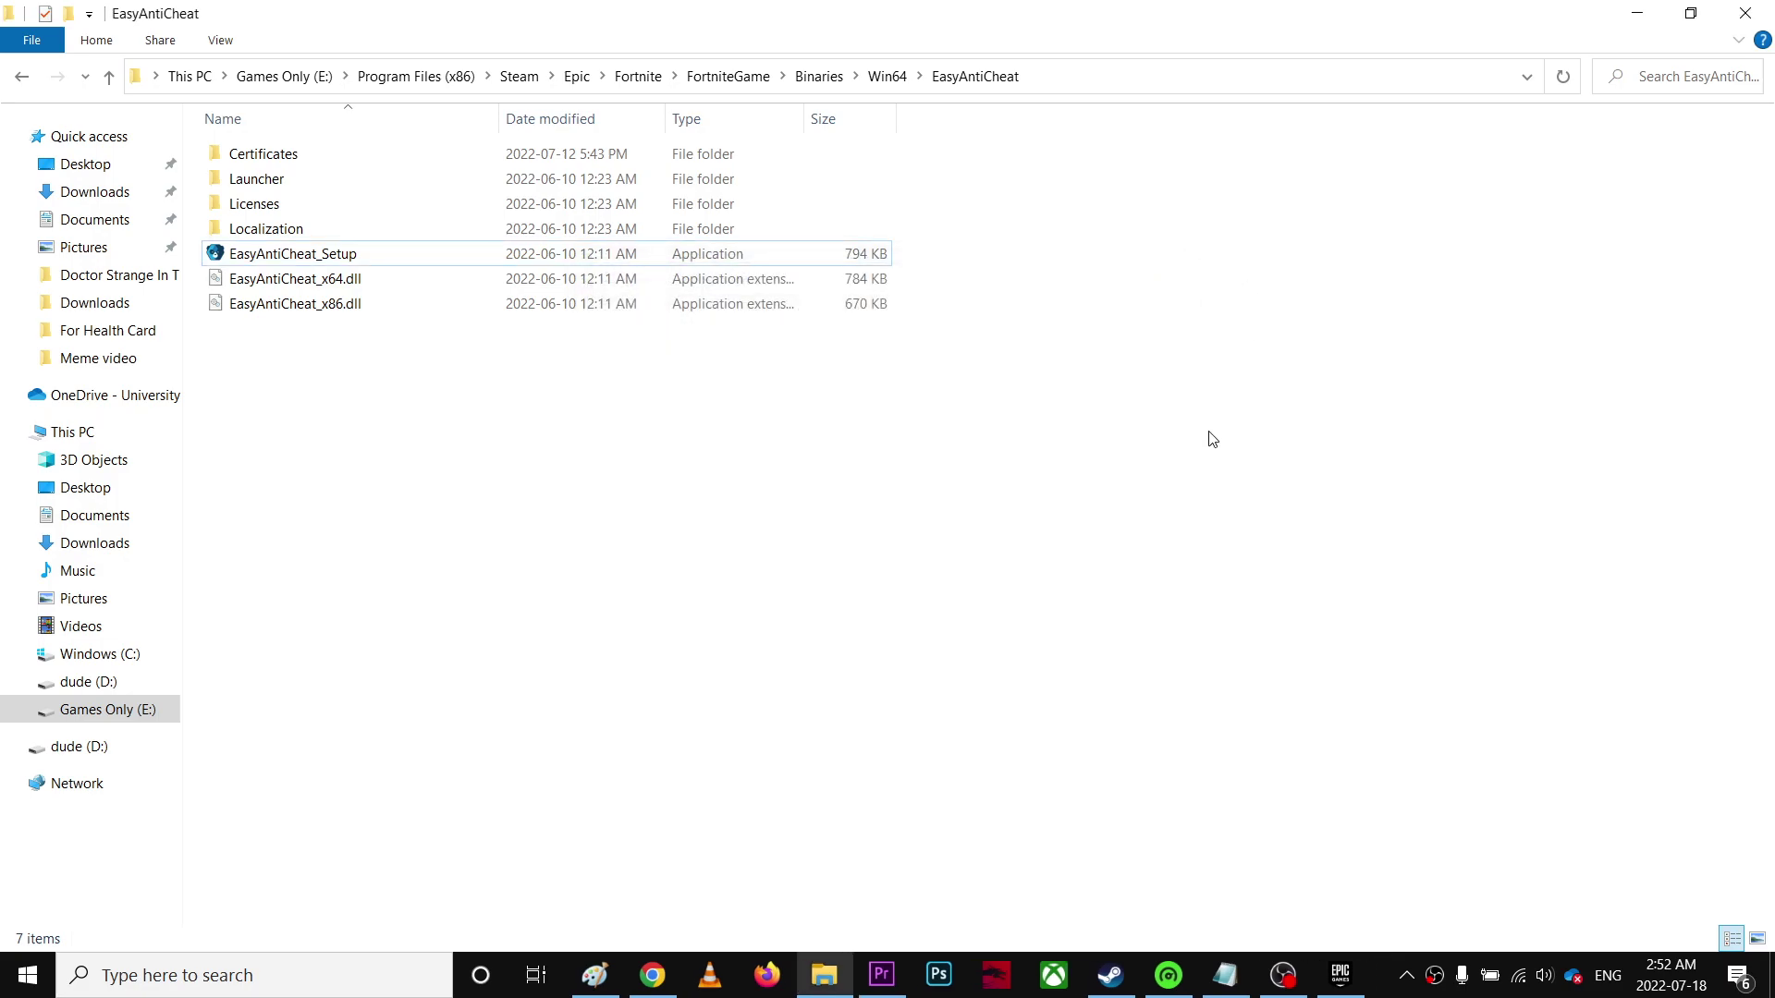
# Re-highlight mdnsNsp.dll in the Notepad note, then open Fortnite's options menu in the Epic library.
pyautogui.click(1223, 976)
pyautogui.click(734, 643)
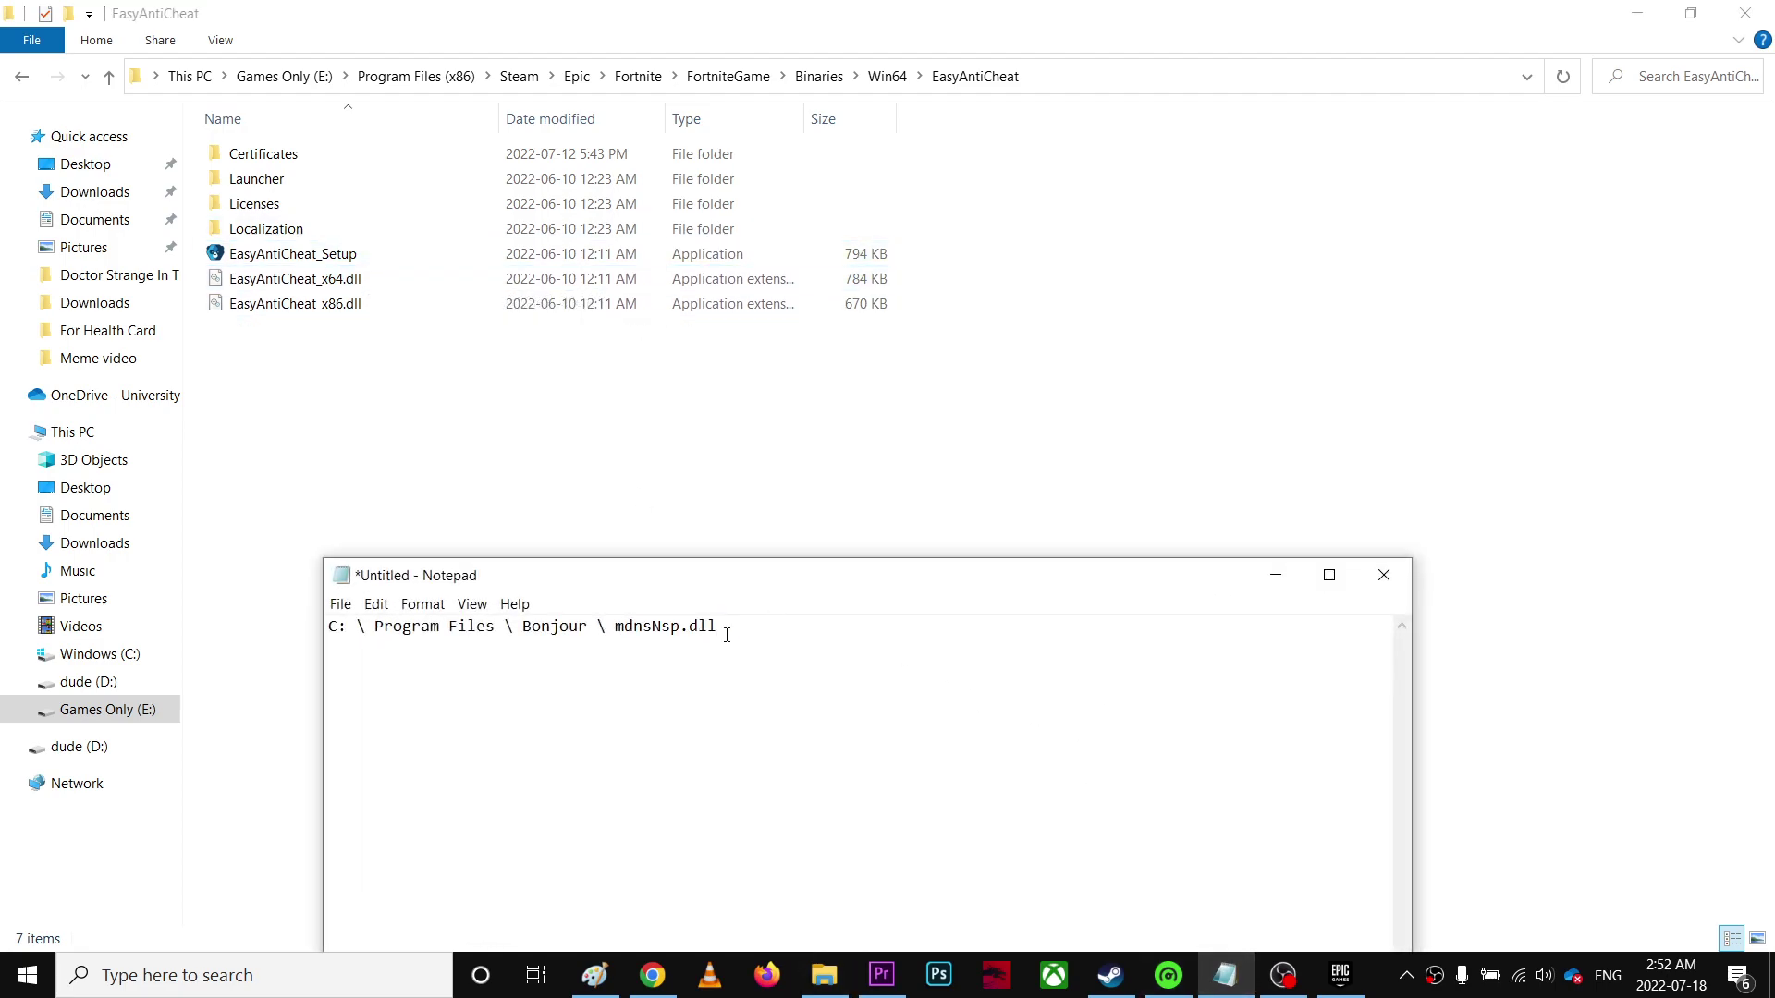
pyautogui.moveTo(727, 635); pyautogui.dragTo(615, 631)
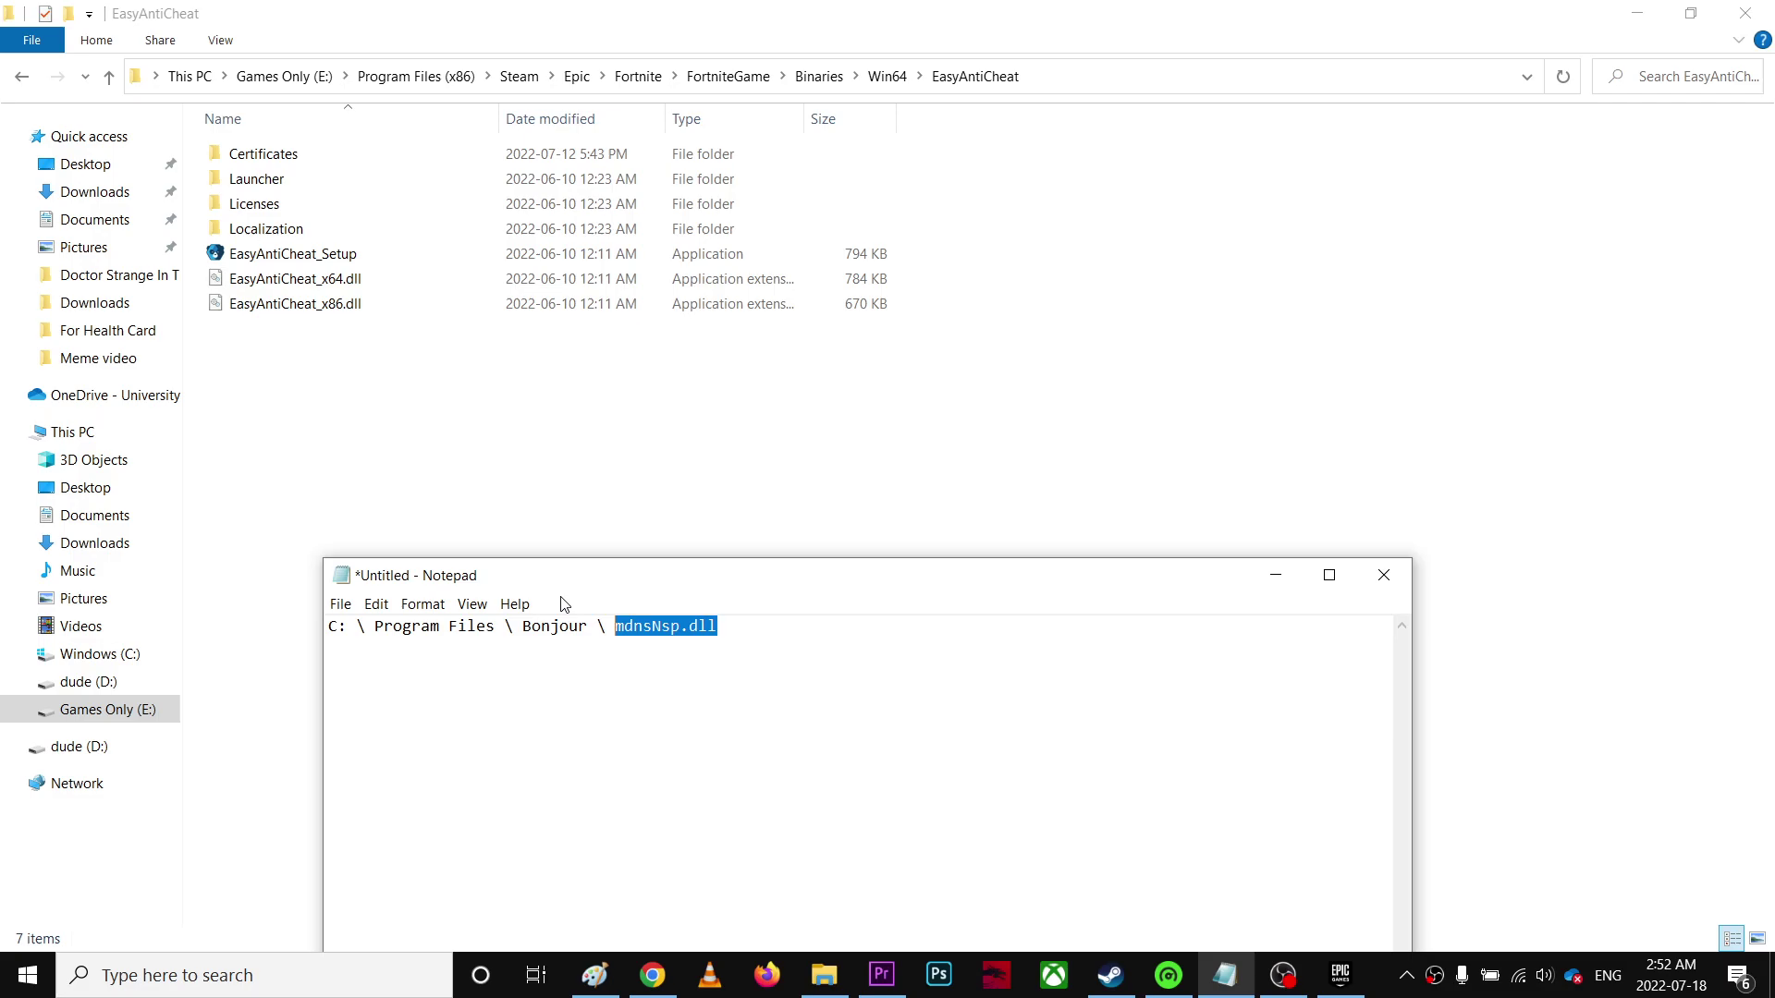
pyautogui.click(1340, 975)
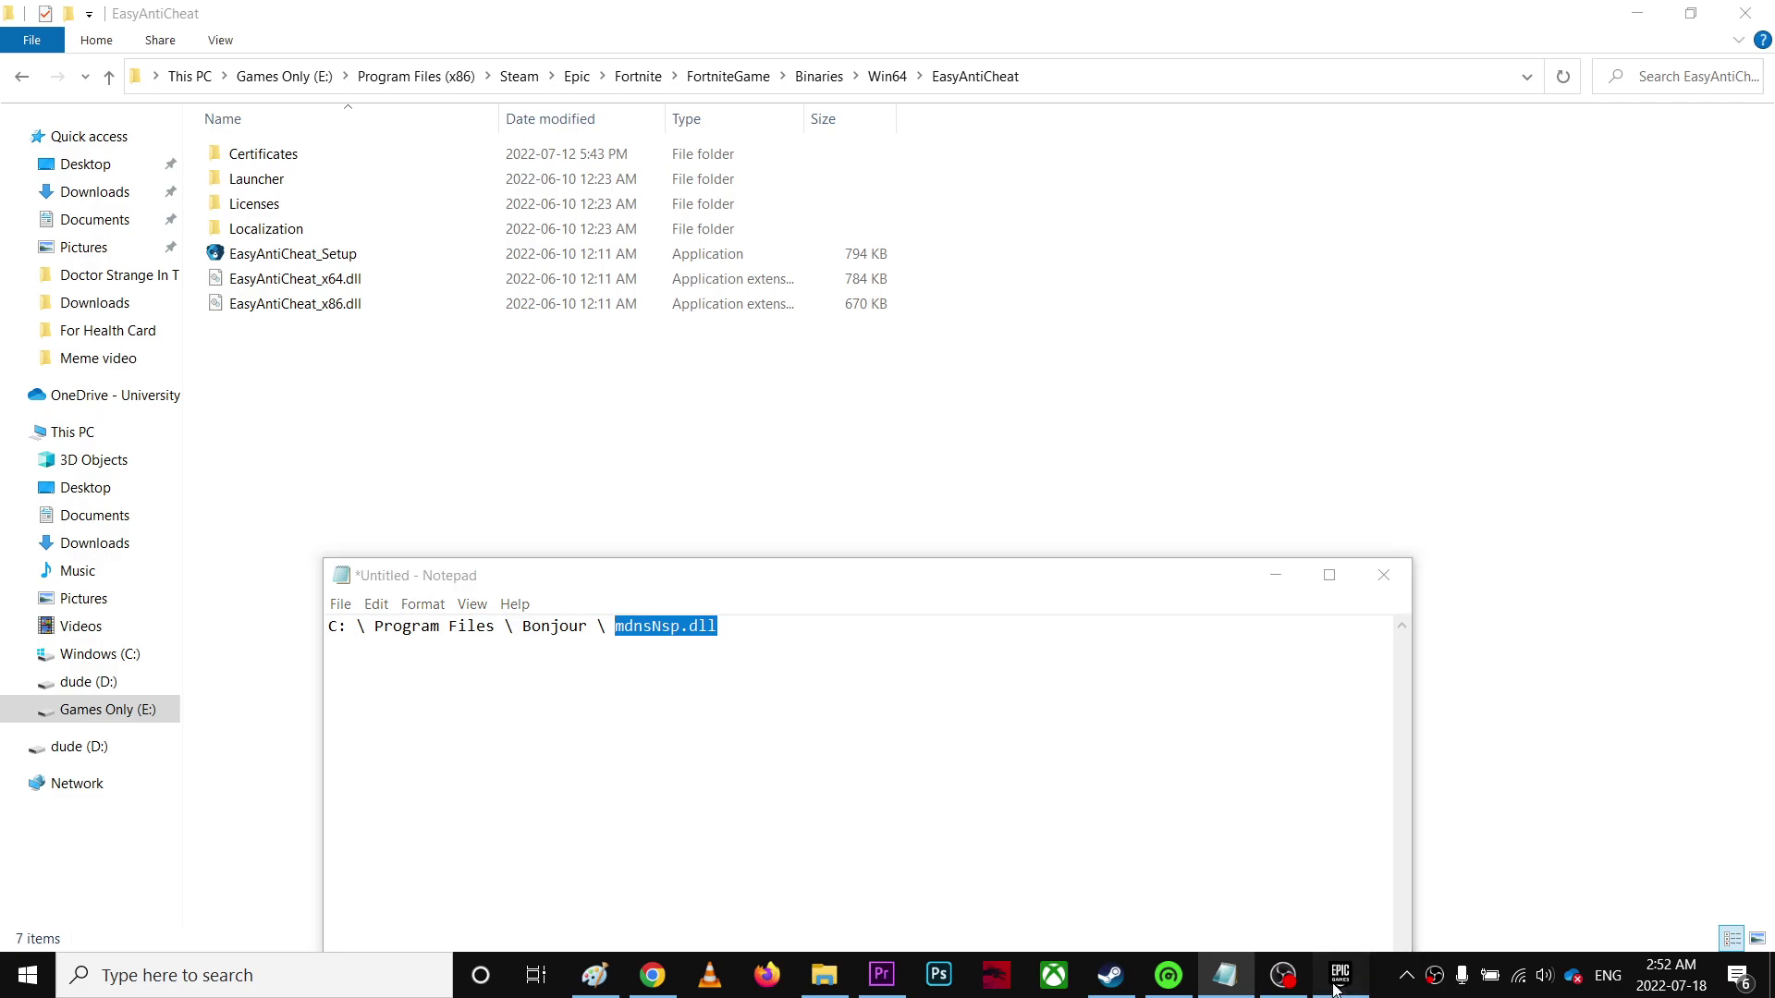
pyautogui.click(811, 528)
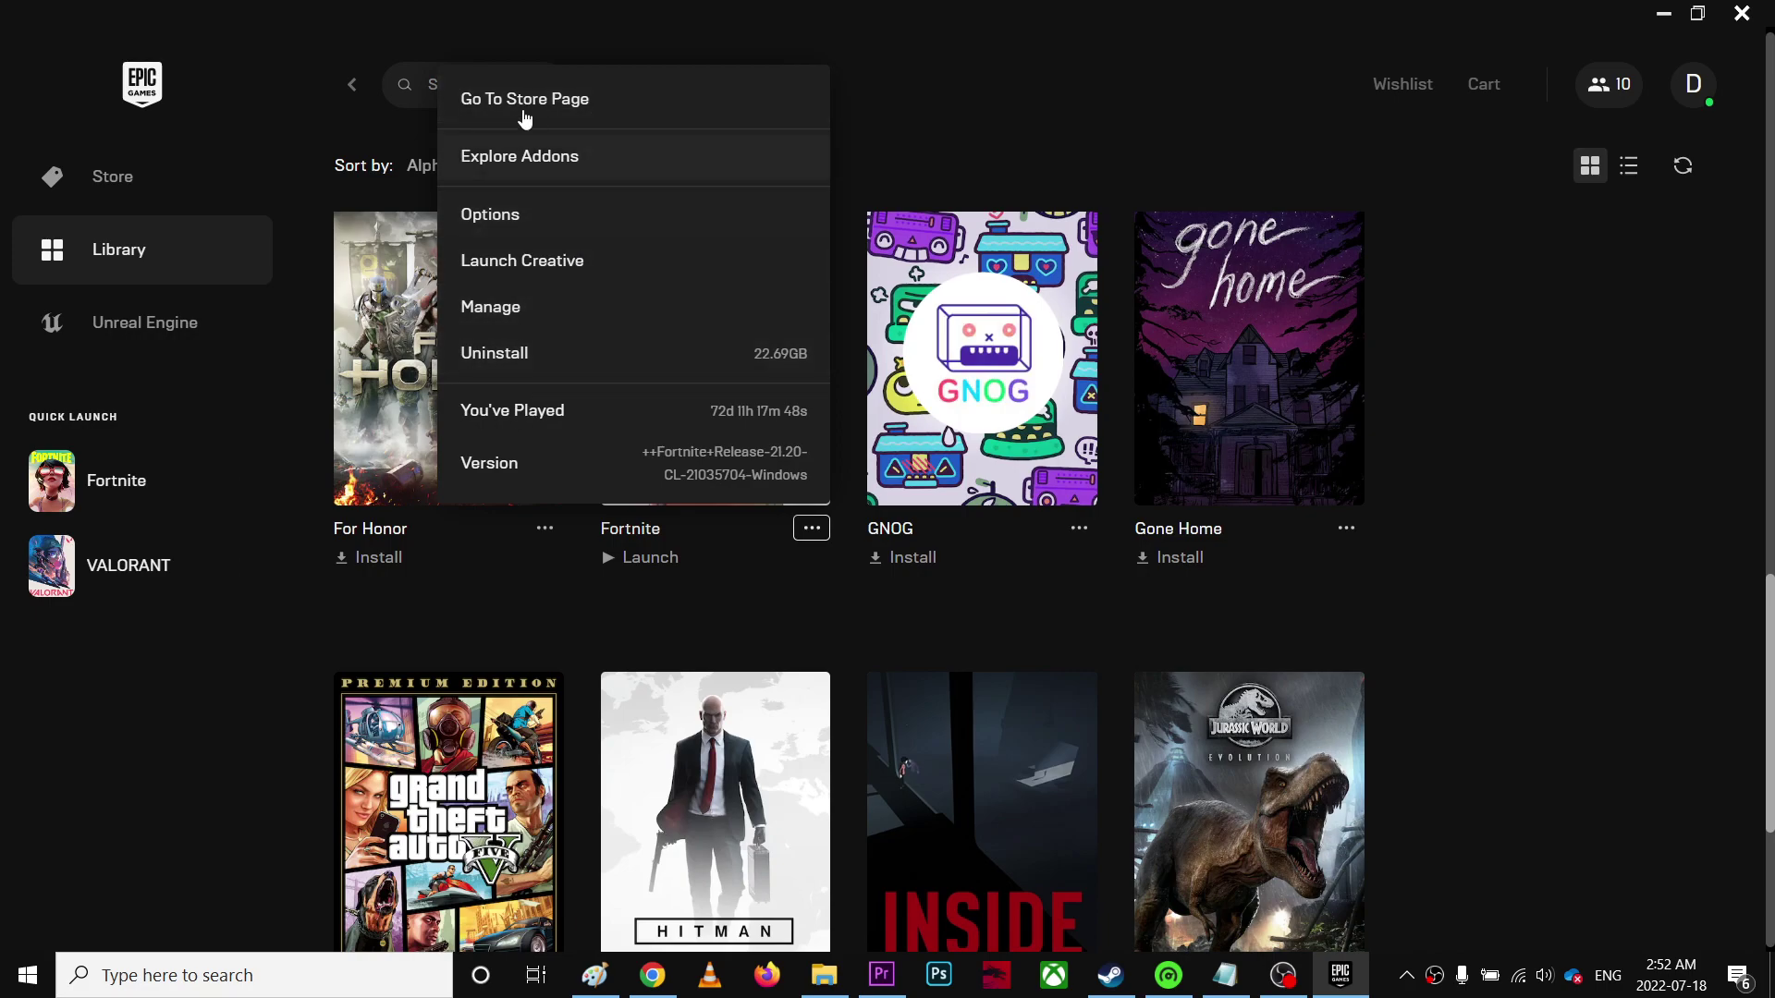
# Reopen Fortnite's options and view its Manage panel (auto update on, 22.69GB), then close it.
pyautogui.click(141, 719)
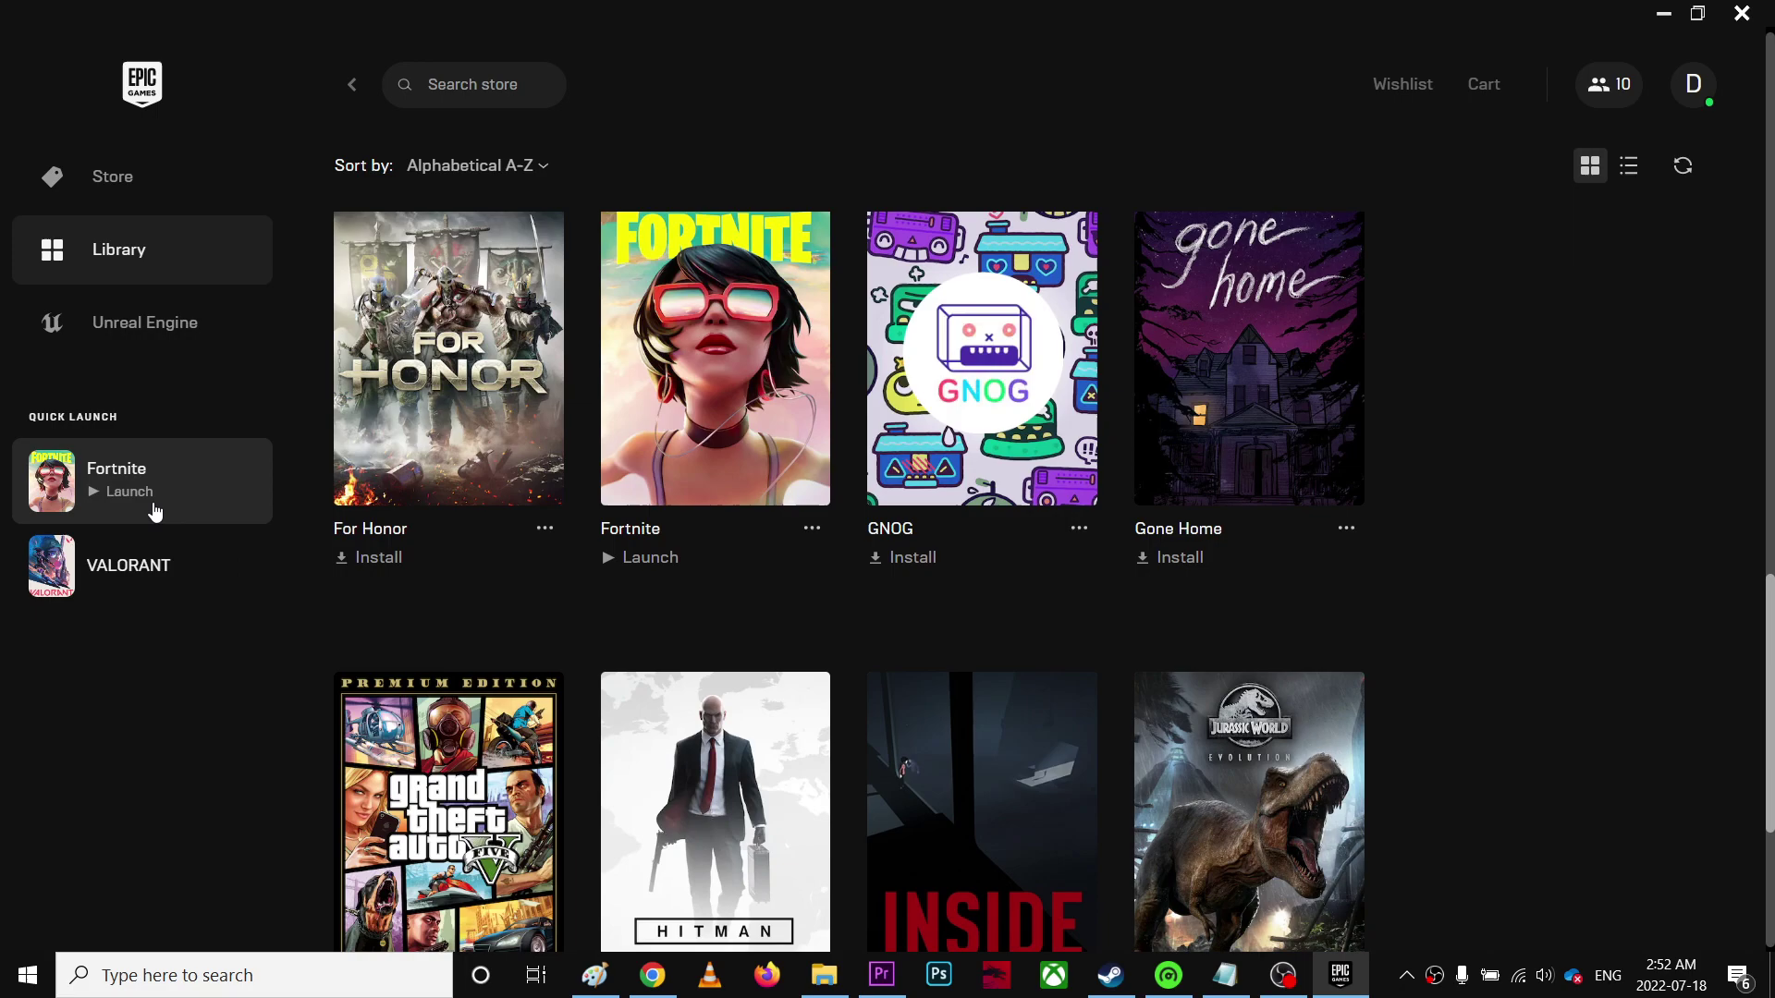
pyautogui.click(812, 531)
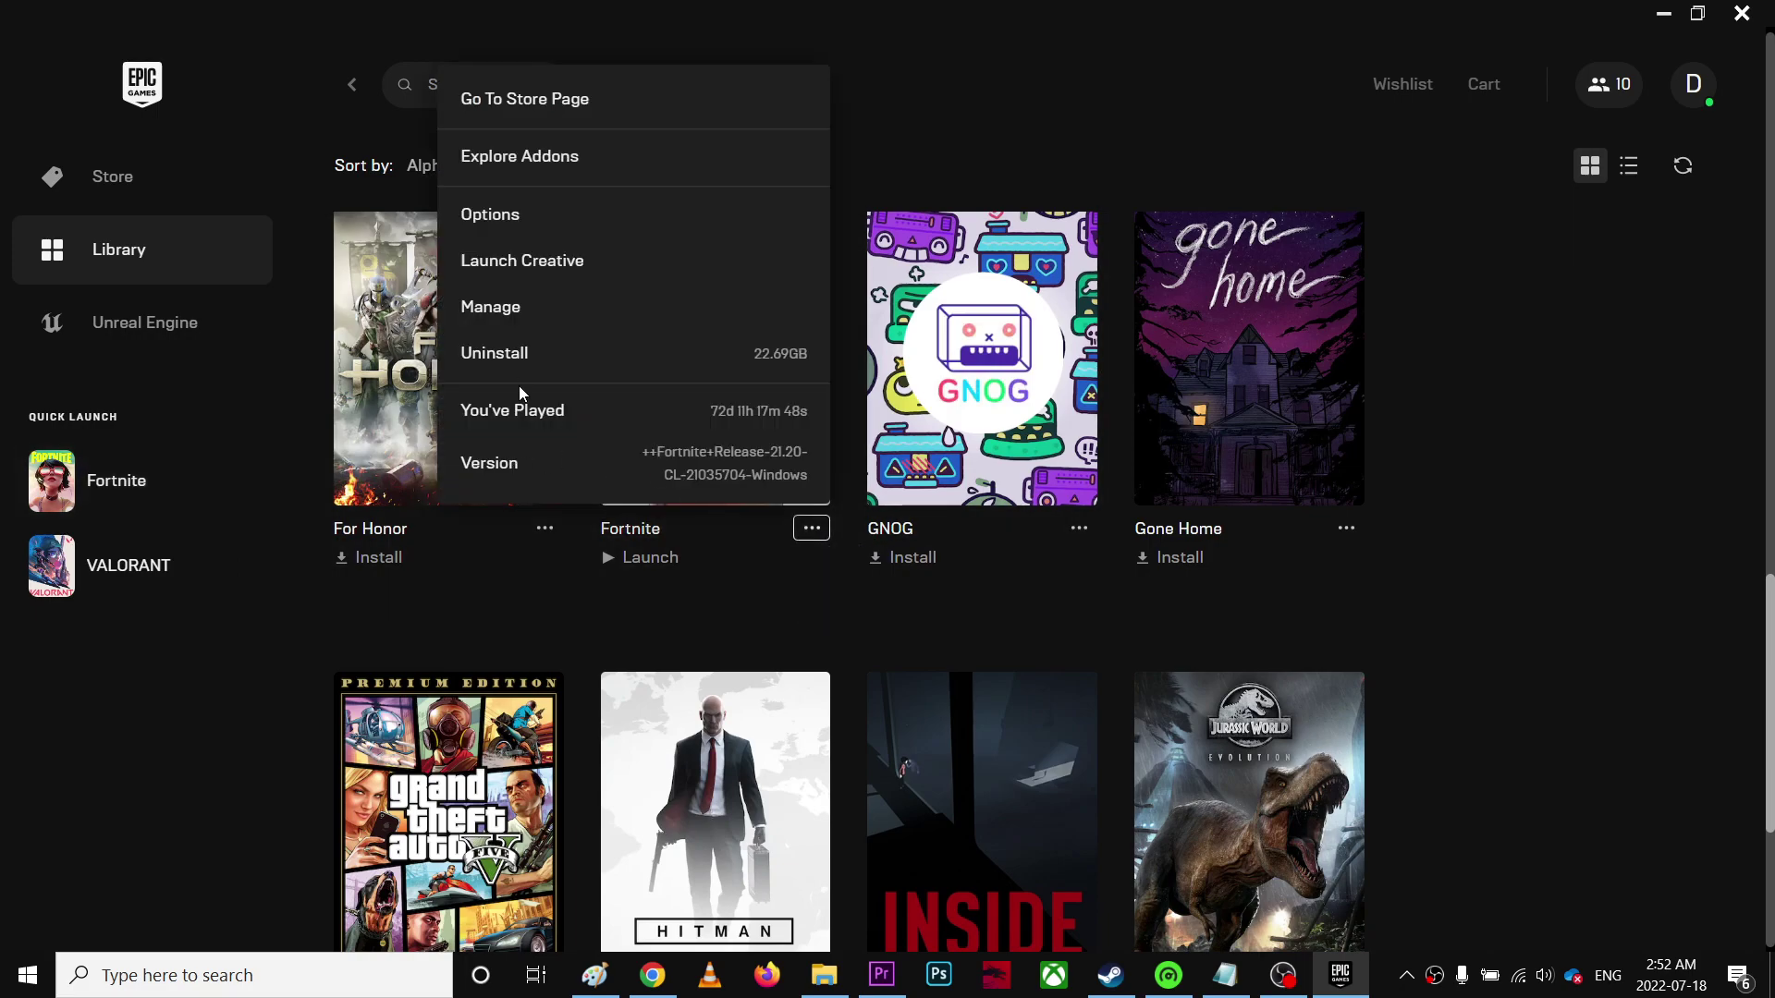
pyautogui.click(523, 308)
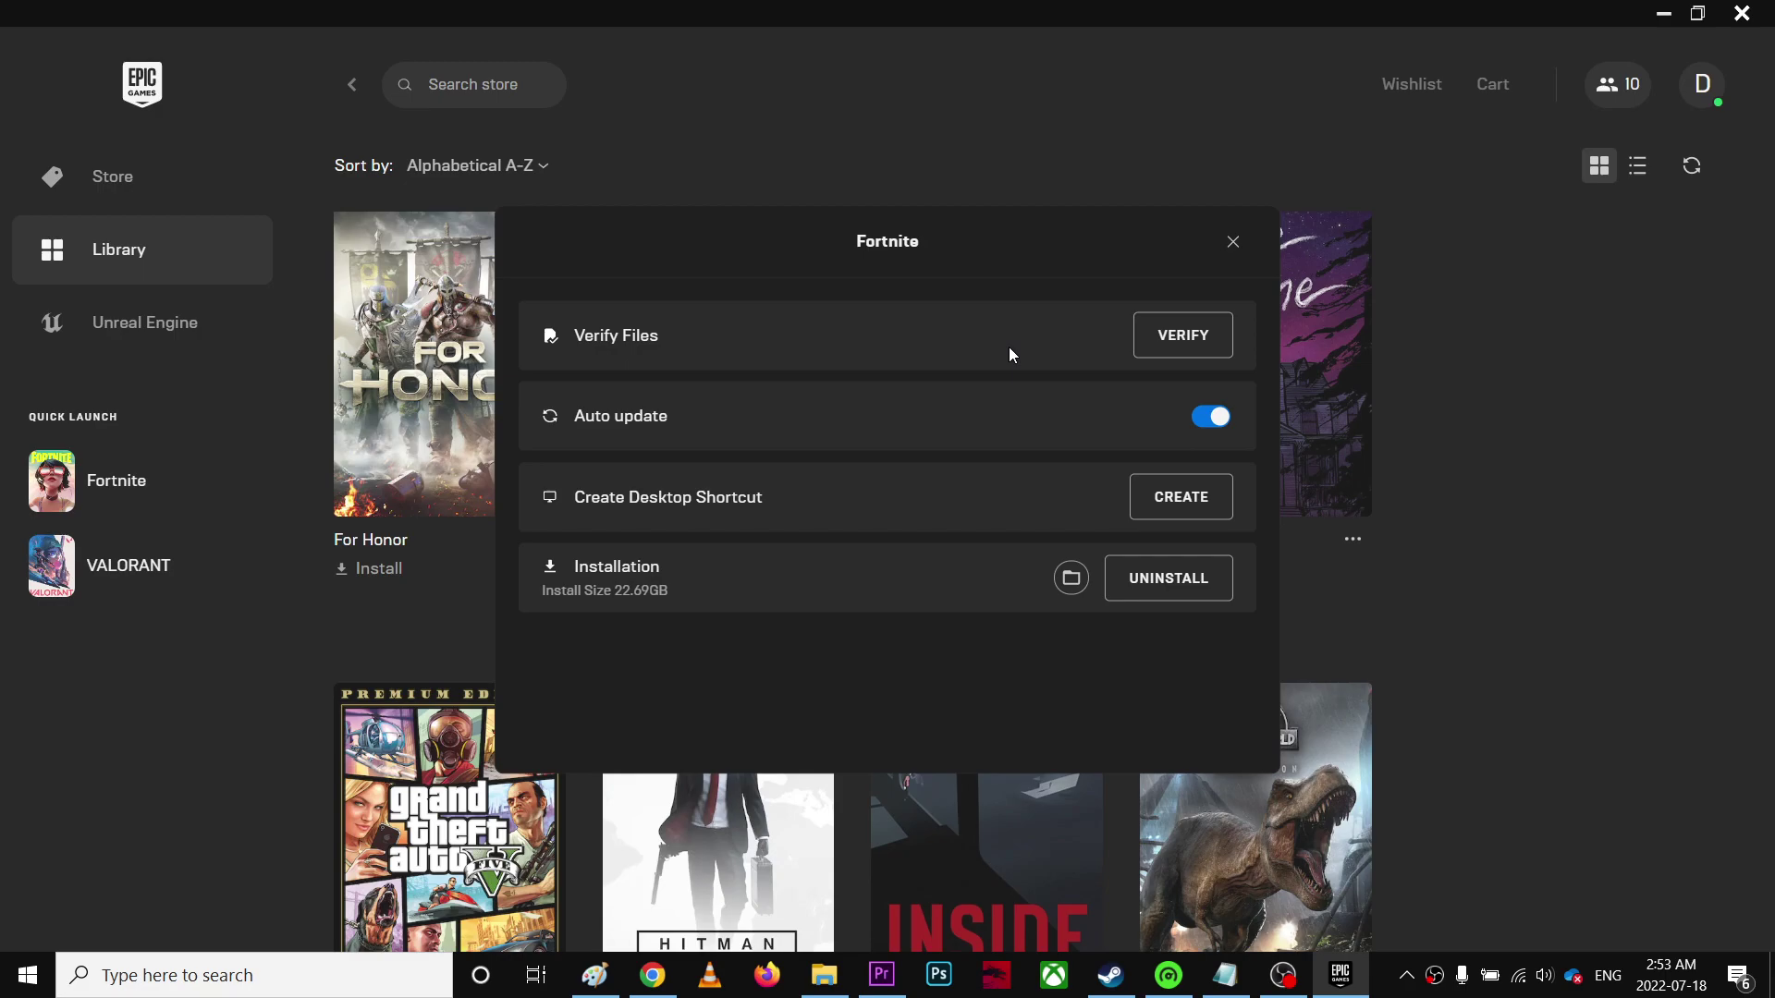
pyautogui.click(1234, 244)
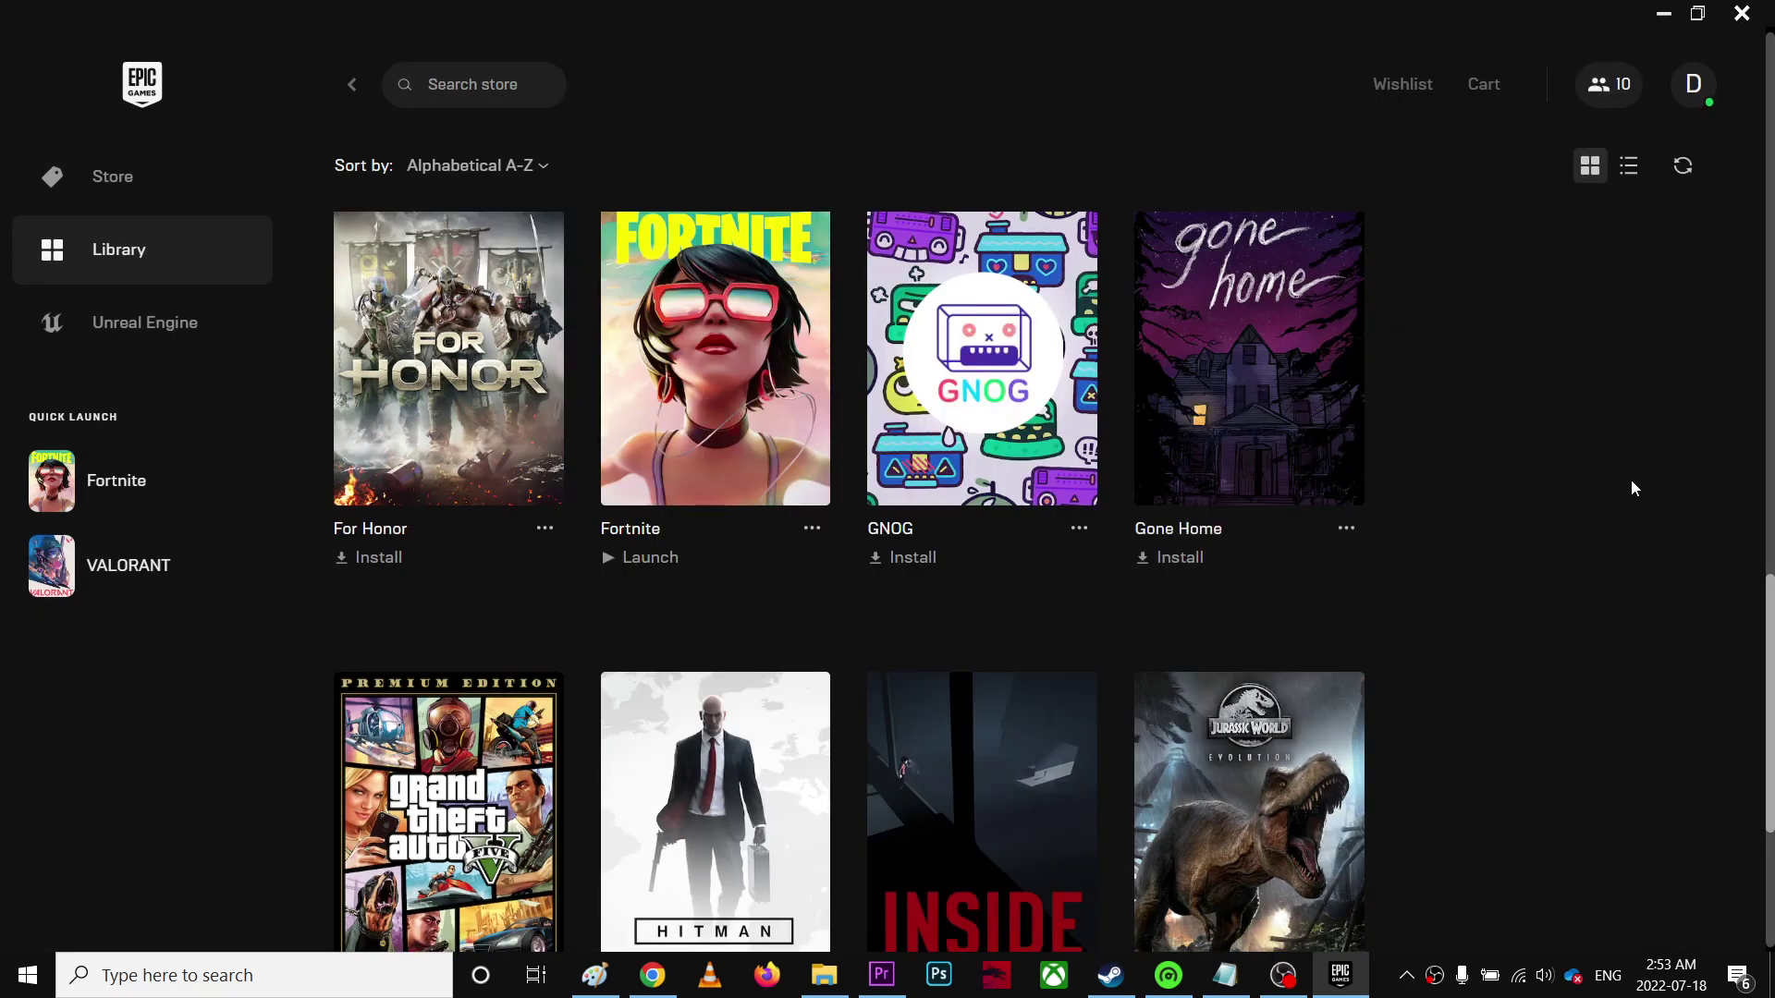